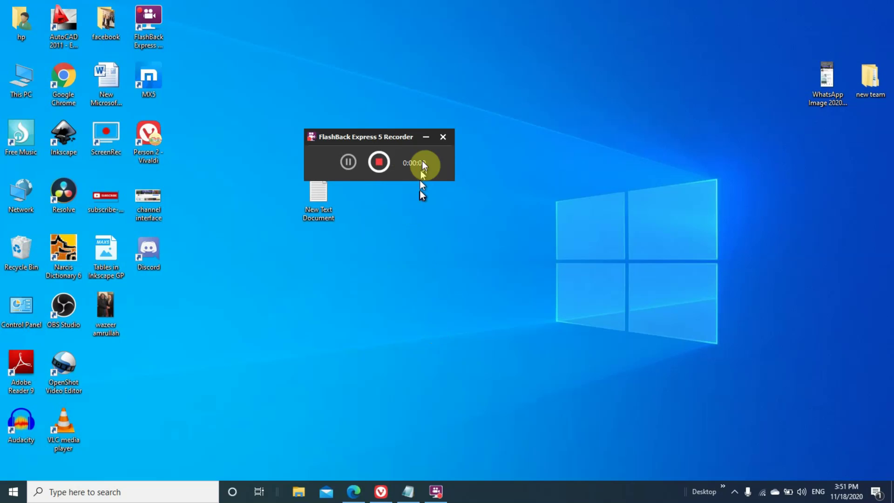
- Review the list of Vivaldi how-to topics in the open text document, then return to and refresh the desktop
left_click(425, 139)
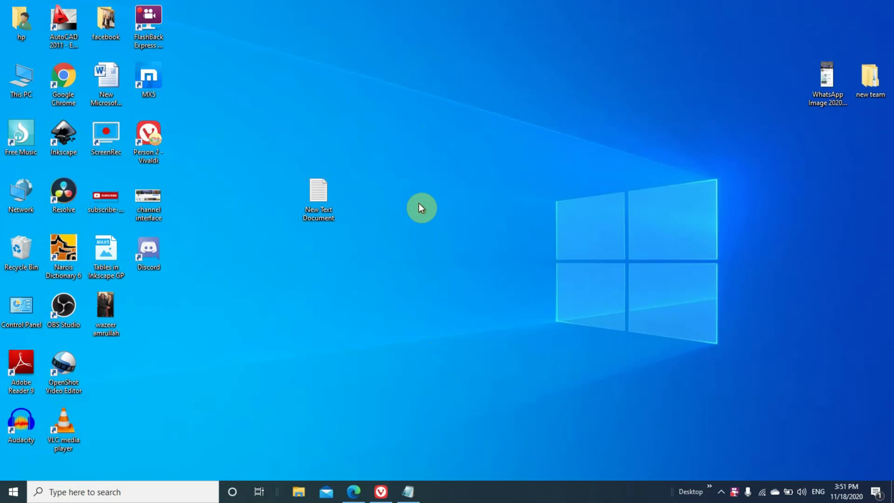
left_click(409, 494)
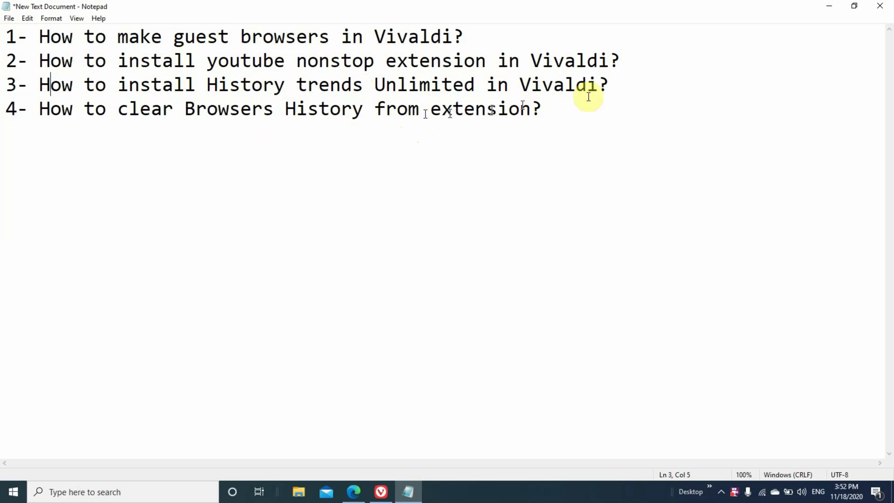
left_click(827, 10)
right_click(412, 125)
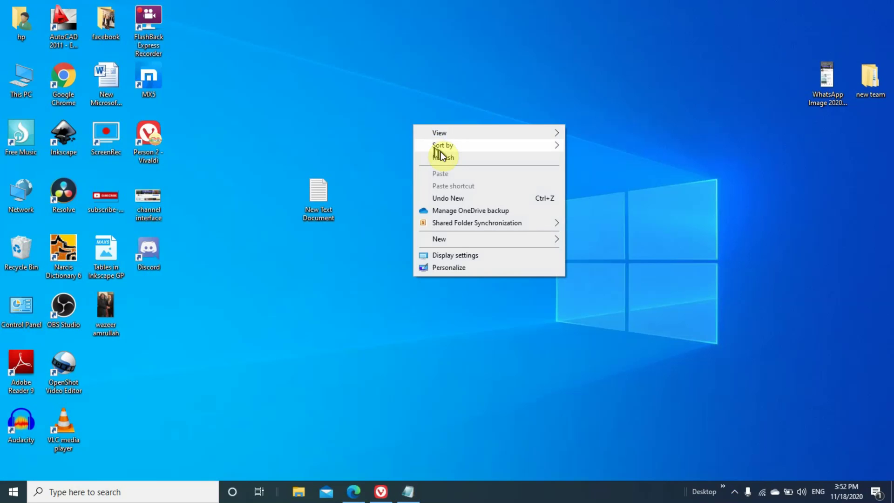
left_click(444, 157)
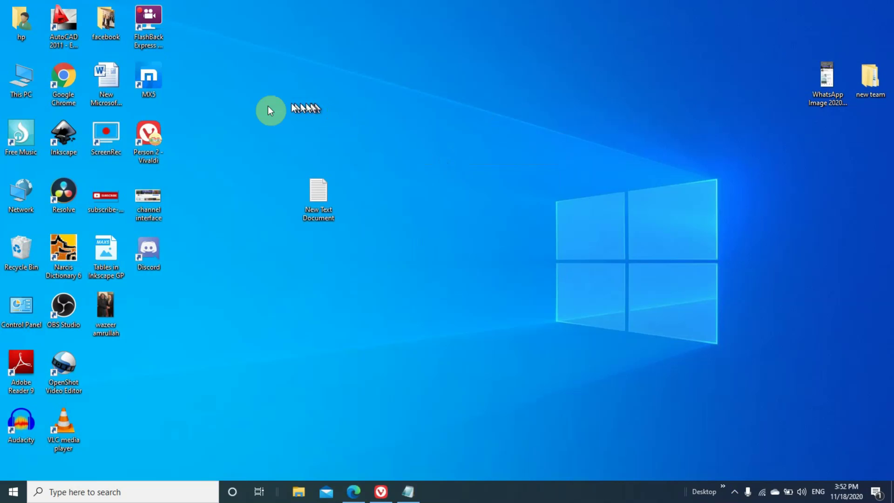
- Switch to Vivaldi by opening the Person 2 profile from its desktop shortcut, and recheck the topic list in the text document
right_click(151, 132)
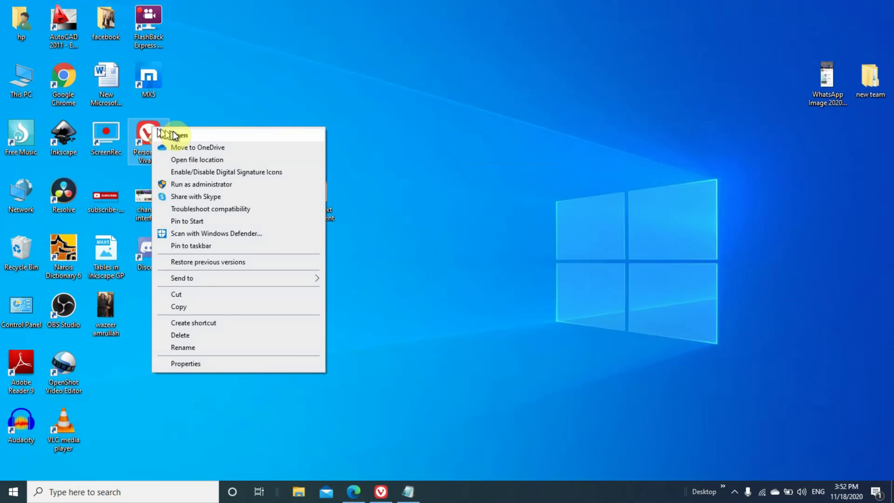
left_click(186, 135)
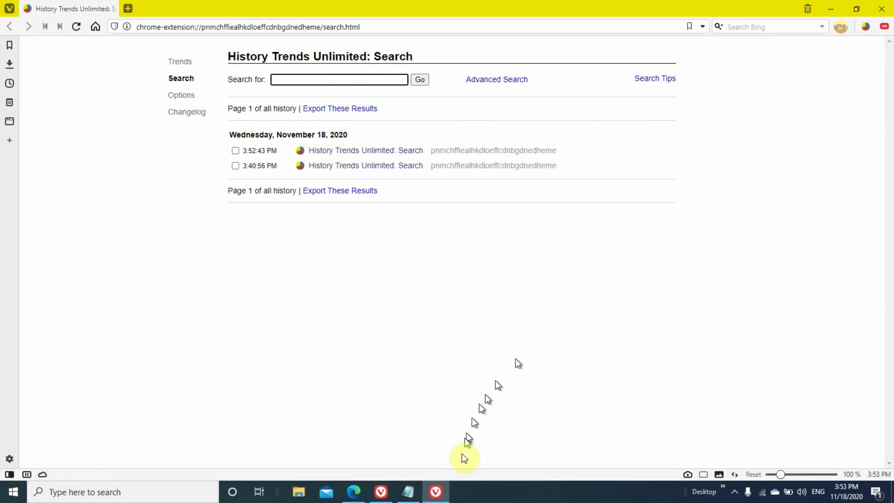
left_click(416, 498)
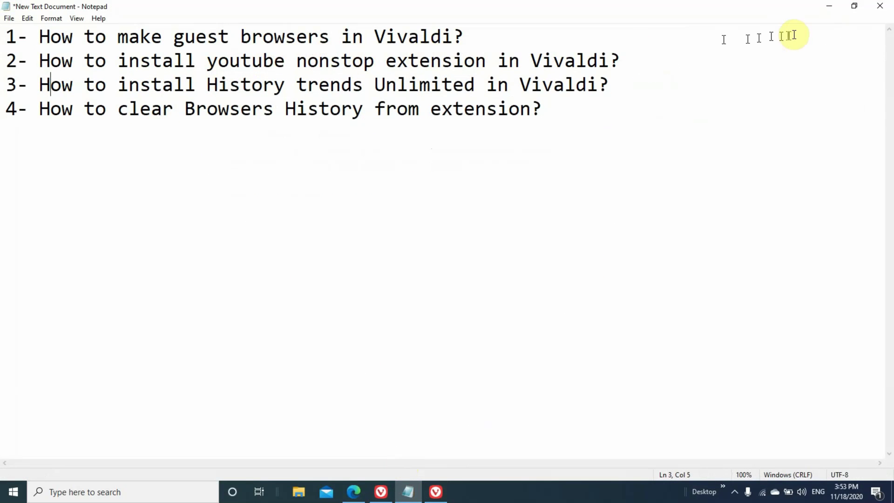
left_click(827, 10)
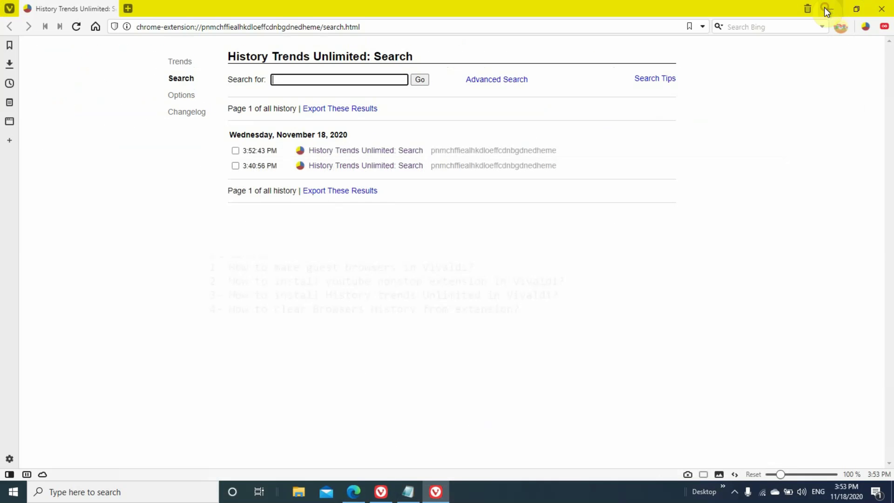
- Add a new person profile with the pink pig avatar, keeping the suggested name and the desktop shortcut option
left_click(843, 26)
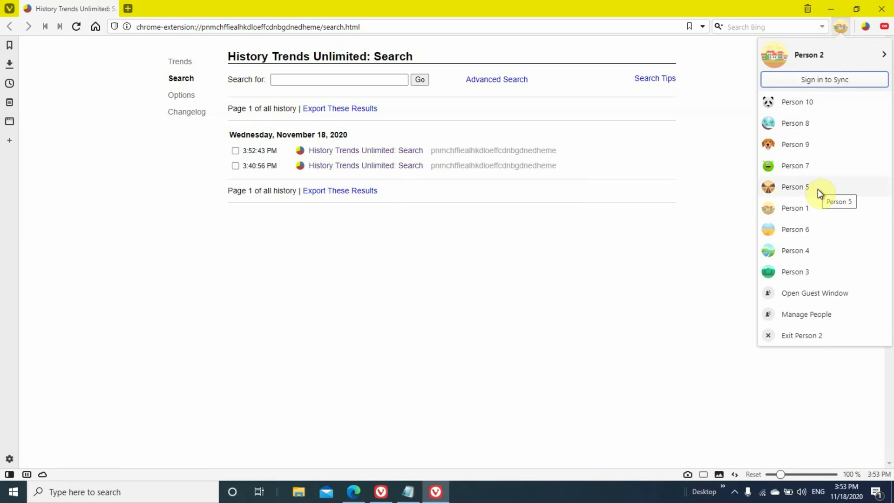
left_click(805, 110)
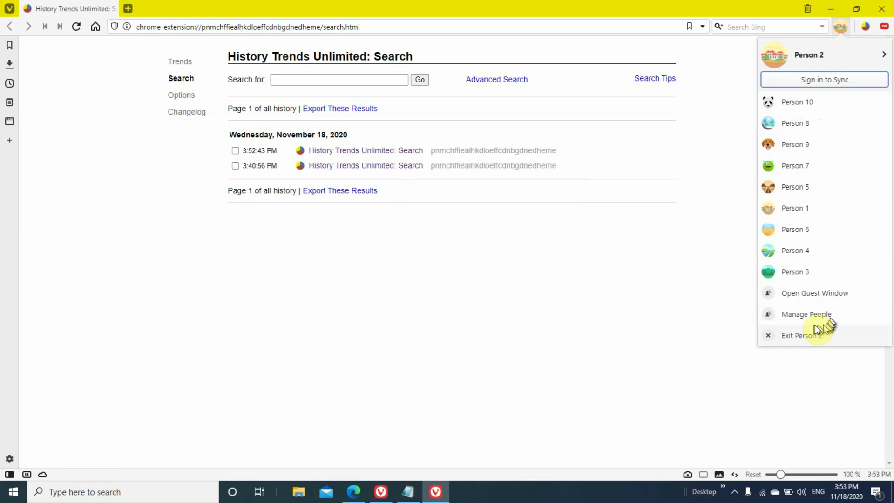
left_click(803, 315)
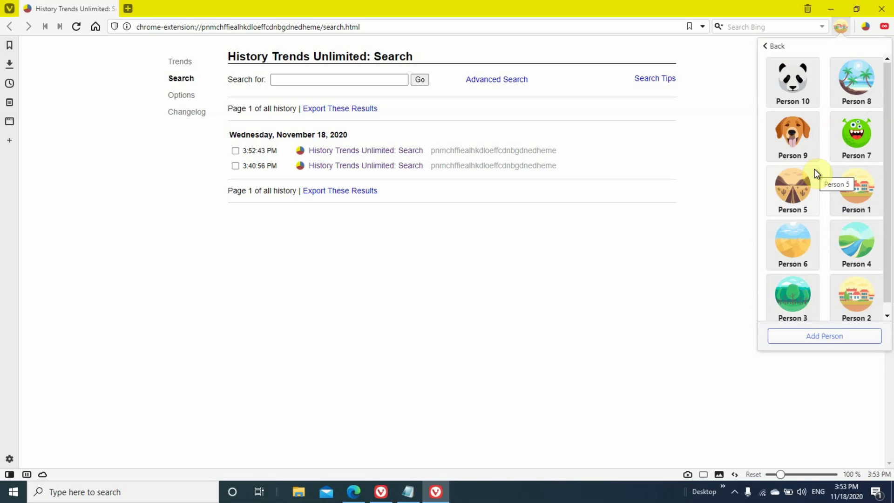
left_click(829, 337)
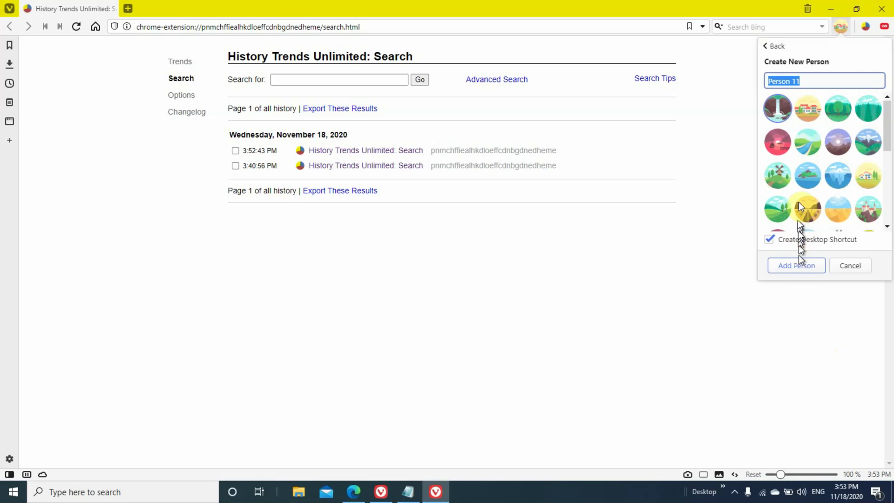
scroll(831, 172, "down", 5)
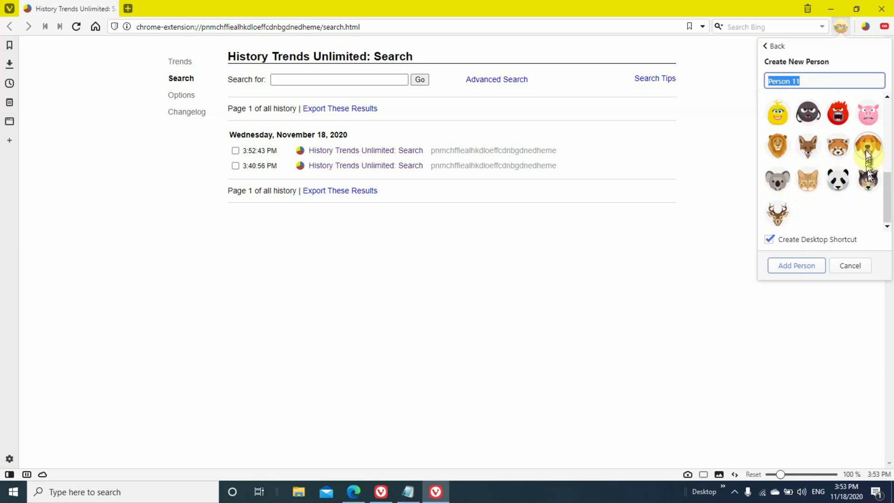
left_click(868, 118)
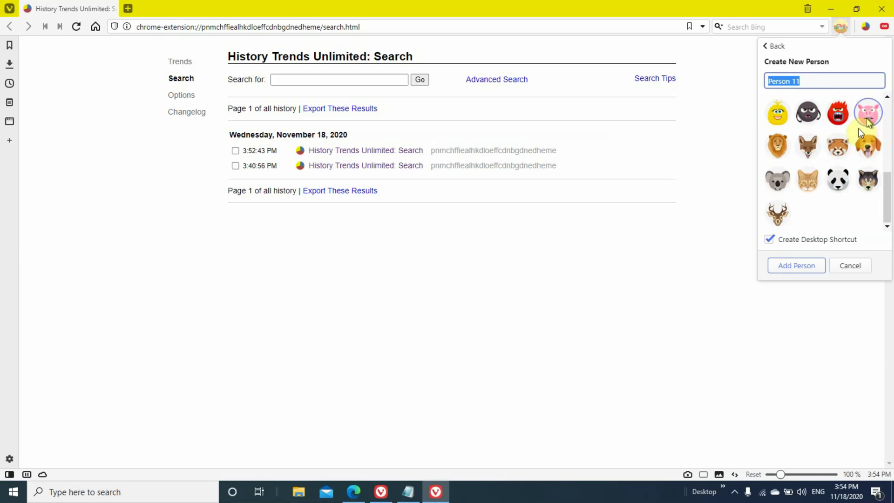
left_click(799, 271)
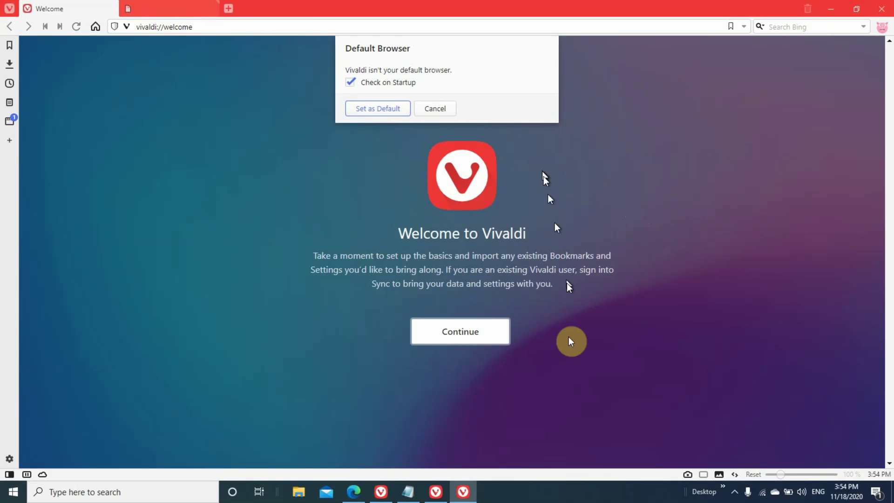
- In the new profile's window, decline setting Vivaldi as the default browser and skip importing bookmarks and settings
mouse_move(467, 498)
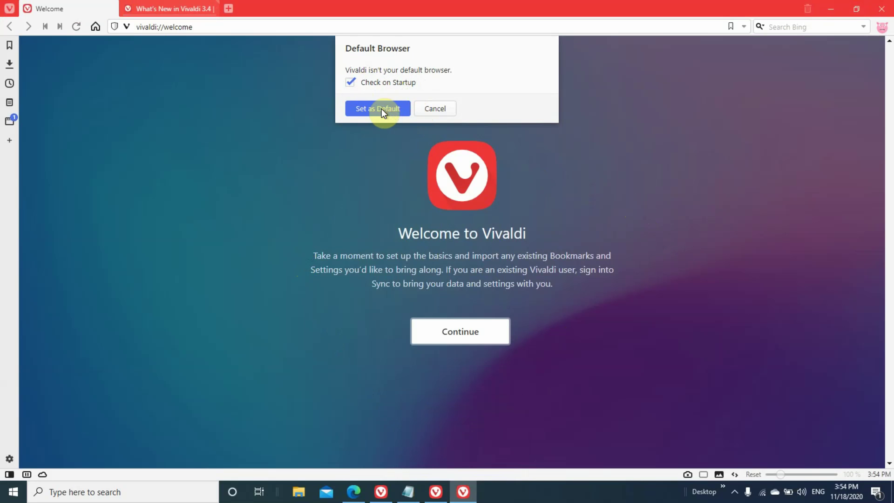
left_click(434, 109)
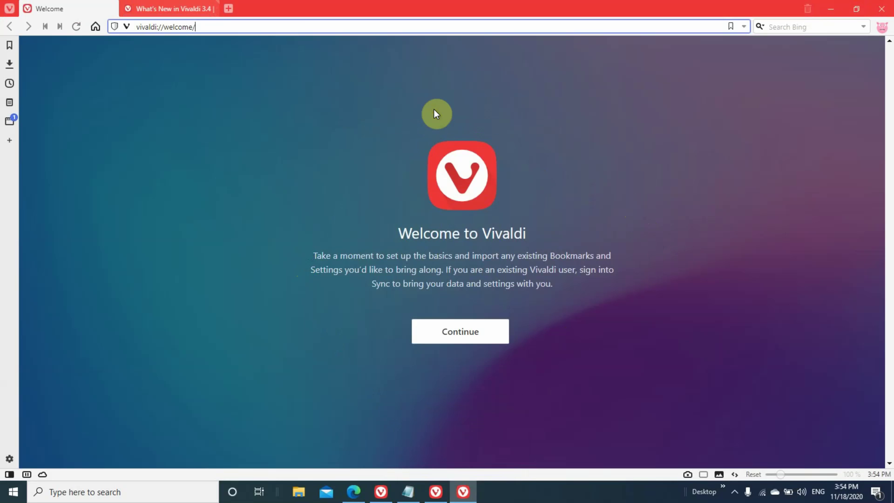
left_click(466, 334)
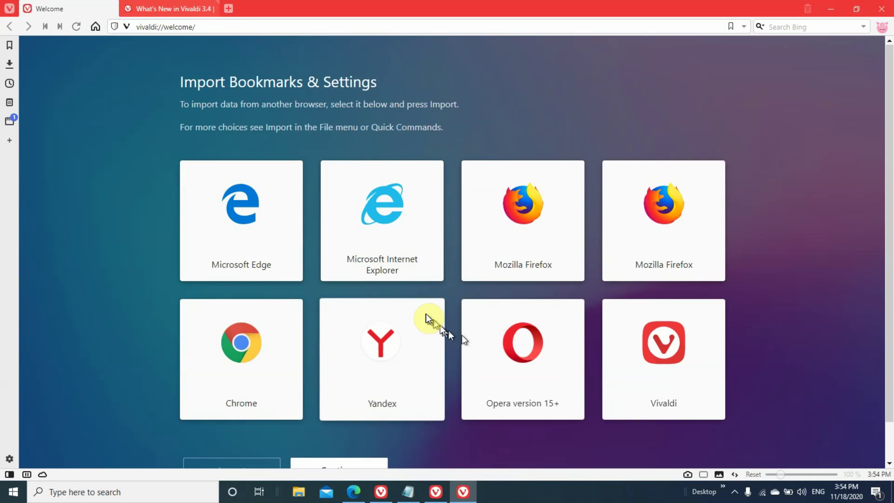
scroll(426, 316, "down", 1)
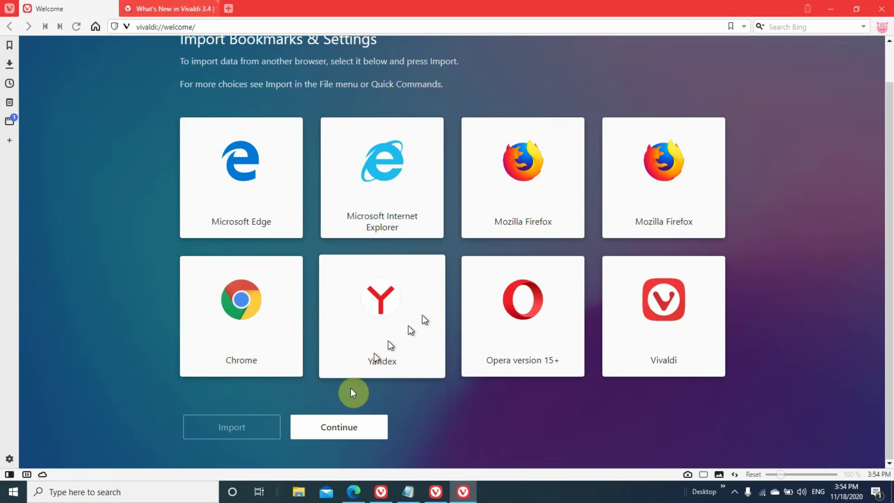
left_click(340, 426)
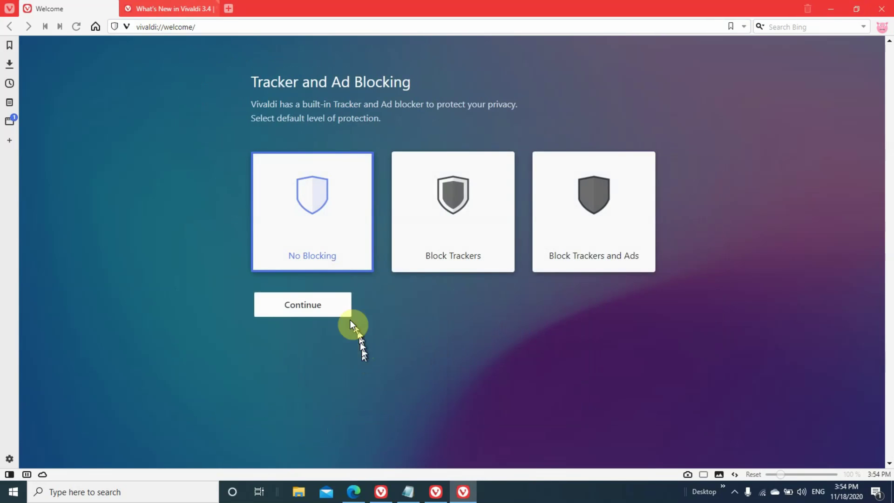
- Finish the welcome setup, keeping the No Blocking level, the Vivaldi theme and the Top tab position
left_click(321, 305)
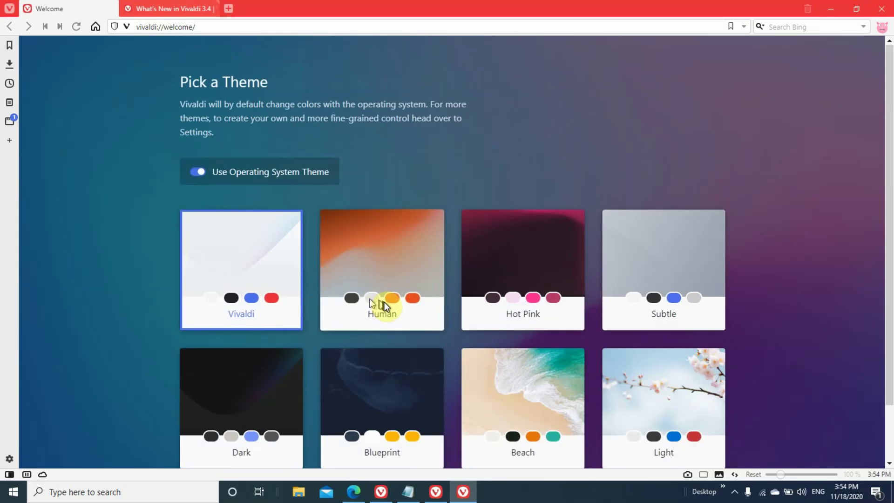
scroll(384, 302, "down", 1)
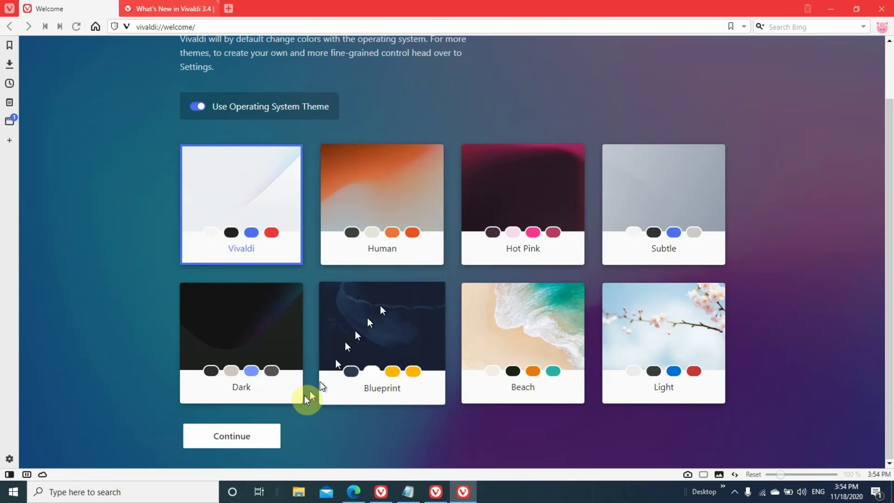
left_click(238, 437)
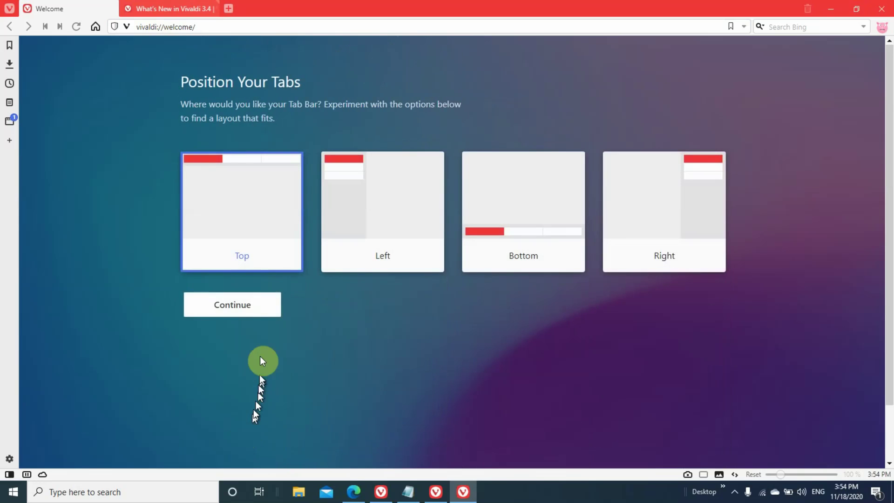
left_click(244, 306)
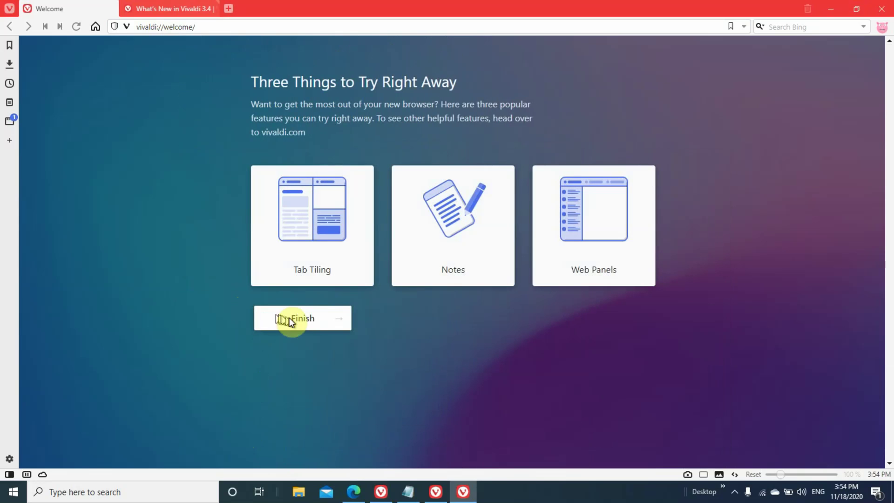
left_click(303, 321)
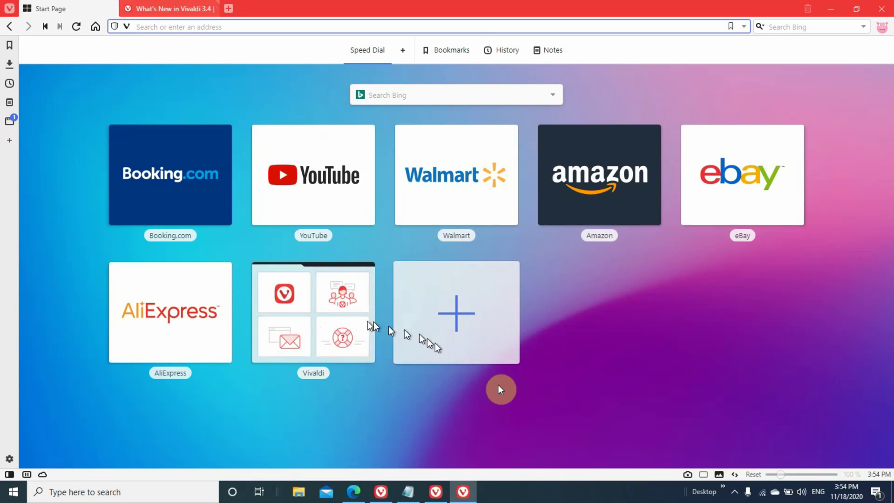
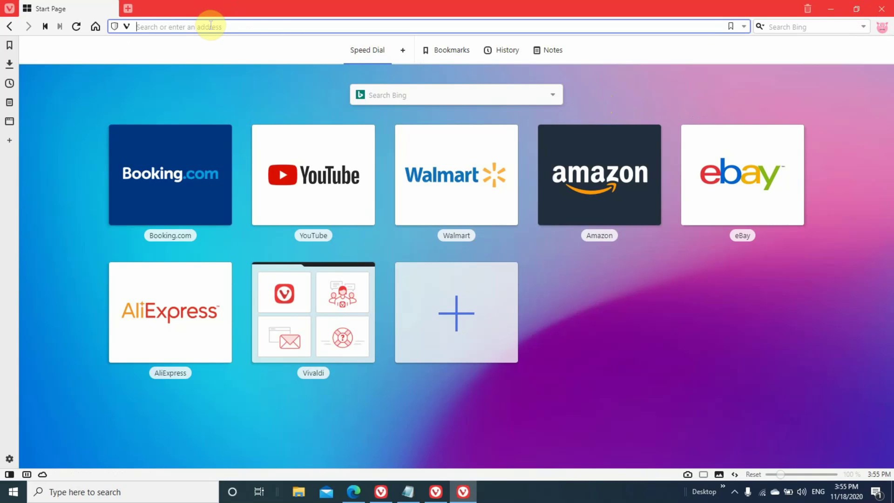
- Open google.com and search for "youtube nonstop extension vivaldi"
type("google.com")
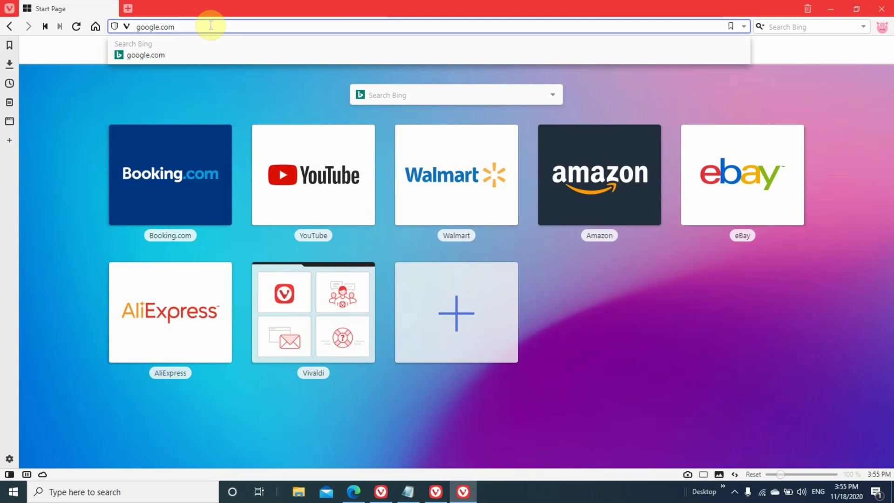
key("Return")
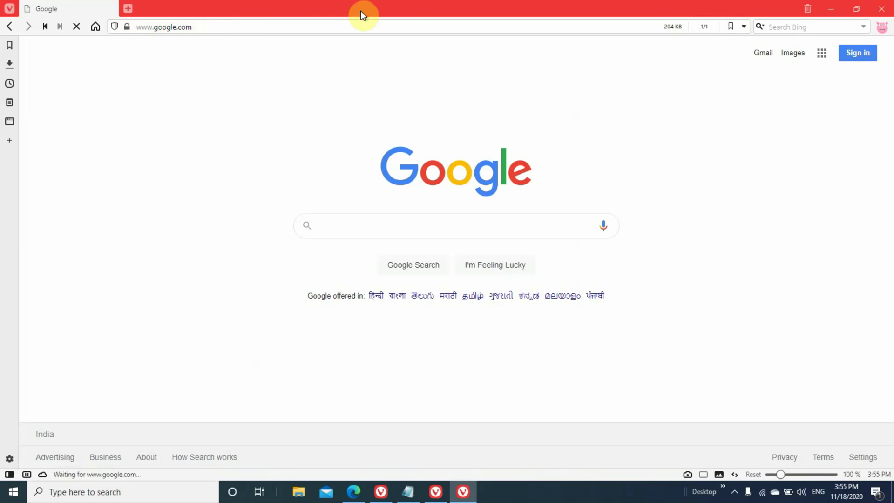
left_click(348, 226)
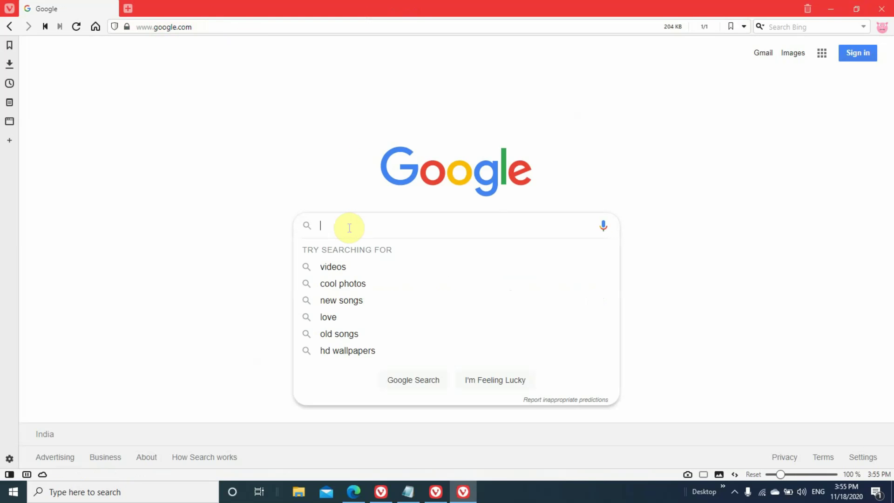
type("youtube")
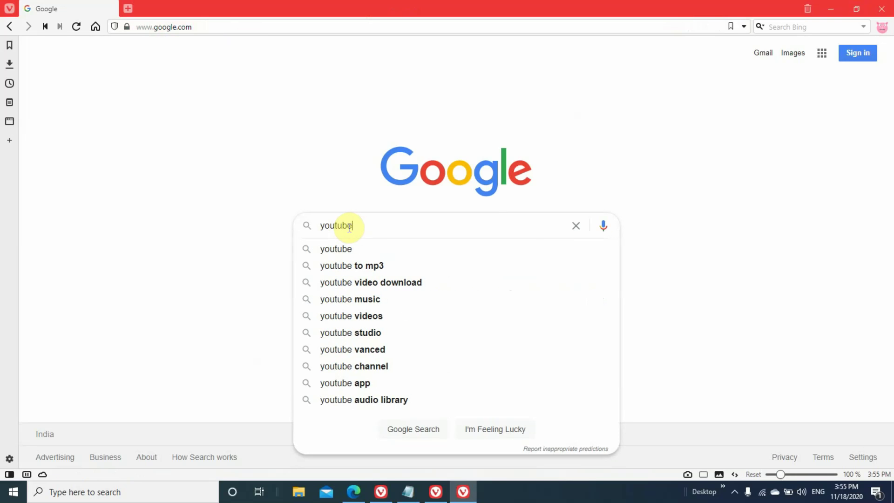
type(" nonts")
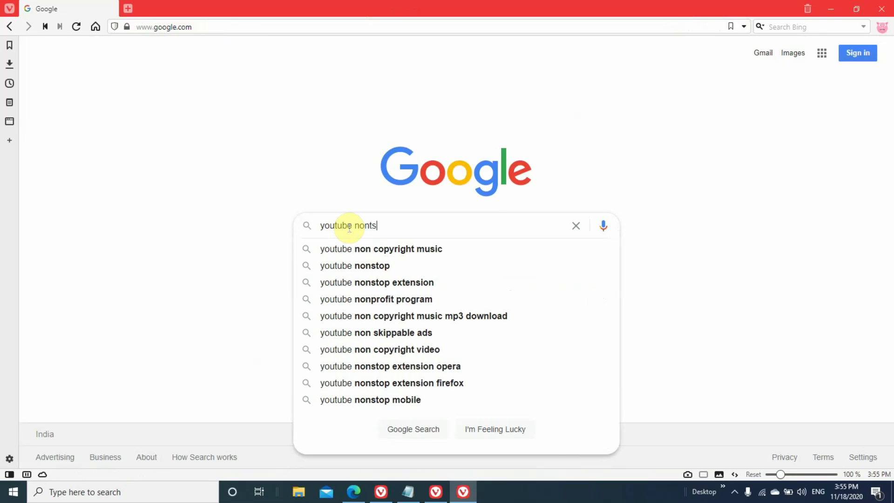
key("BackSpace")
key("BackSpace")
type("stop")
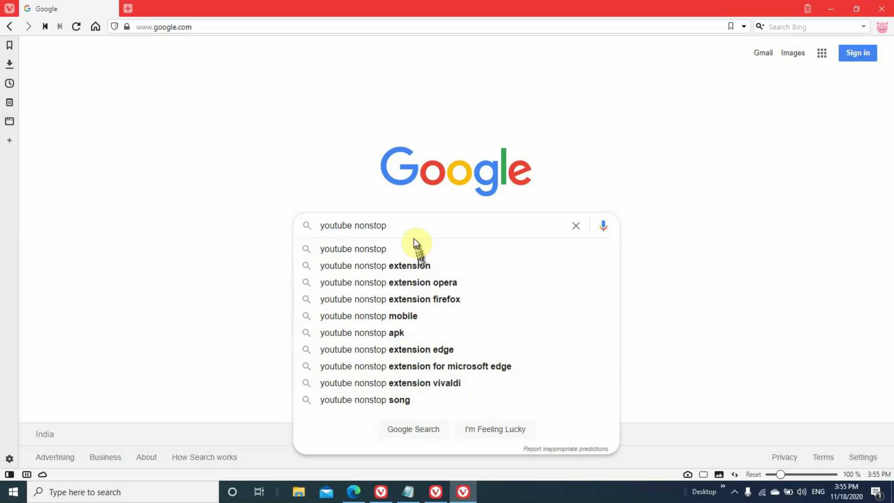
left_click(441, 385)
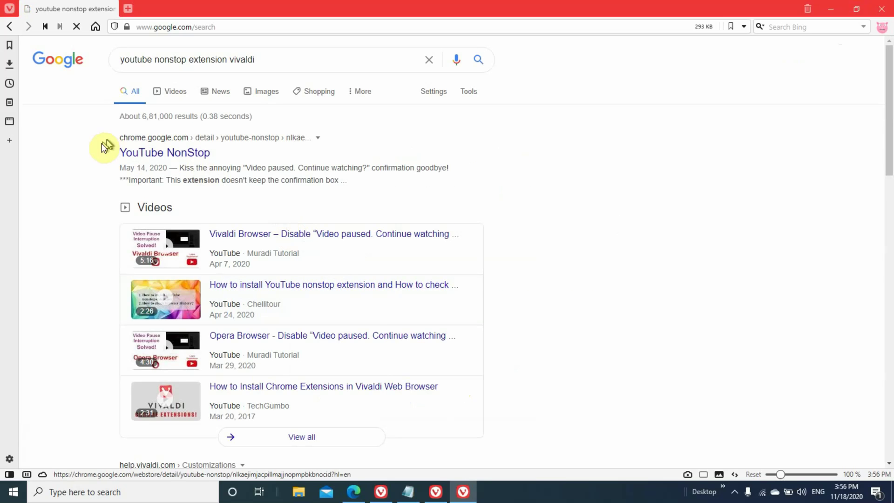
- Open the YouTube NonStop result in the Chrome Web Store and add the extension to the new profile
left_click(173, 155)
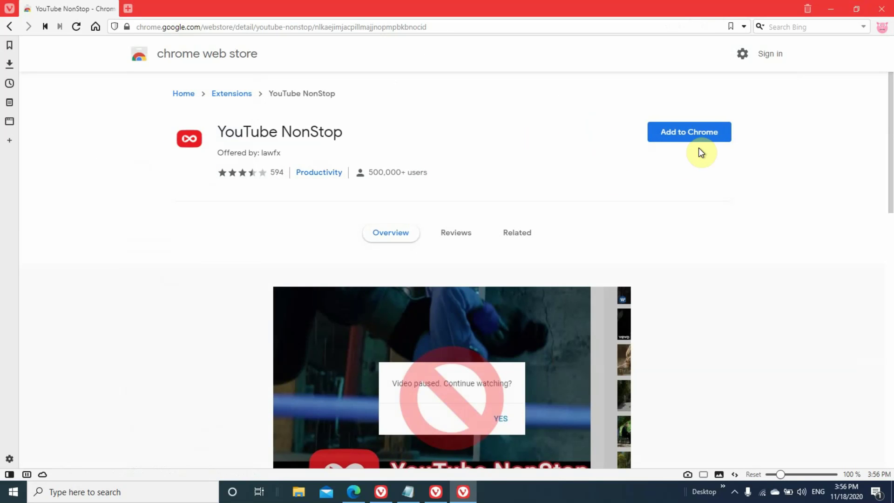
left_click(688, 135)
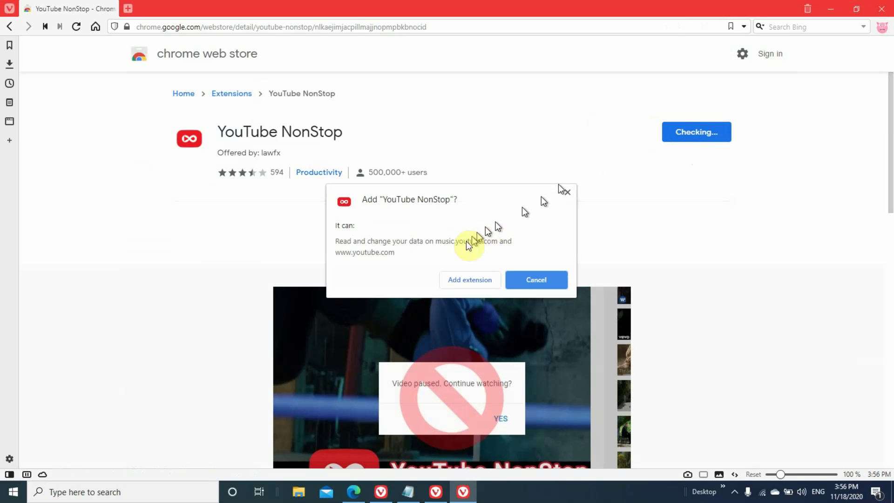
left_click(464, 283)
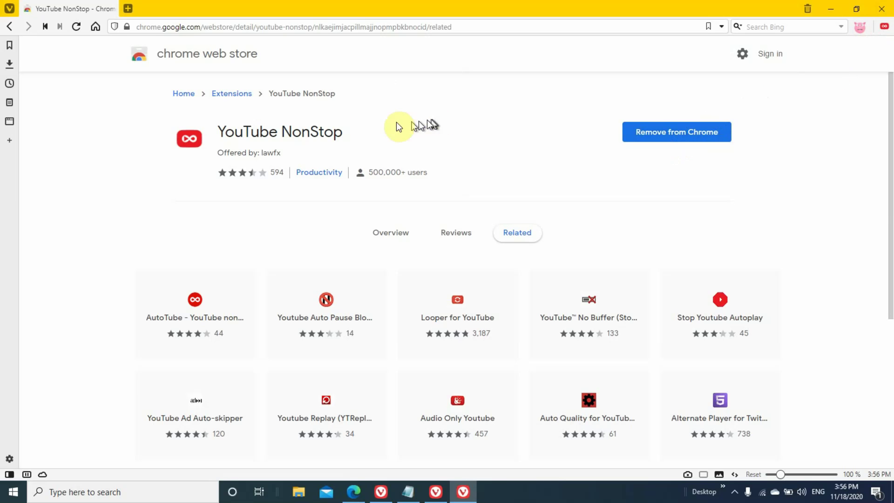
- Return to the Google home page and search for "history trends unlimited"
left_click(10, 27)
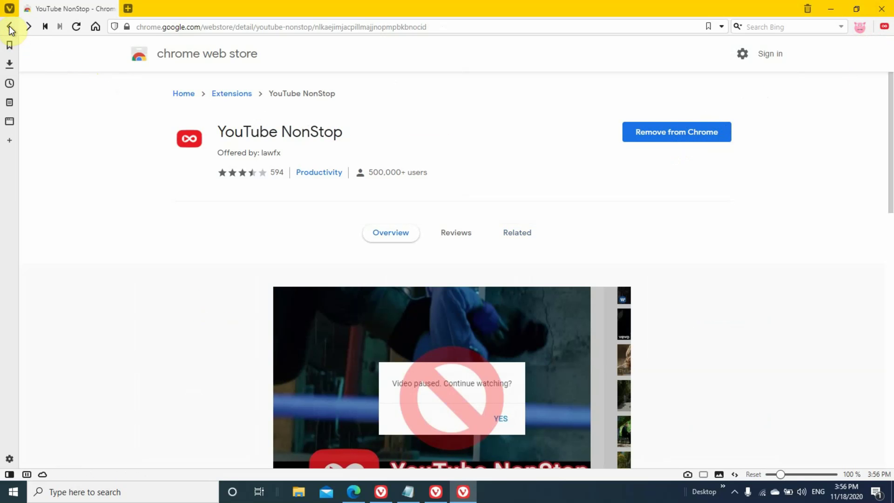
left_click(10, 27)
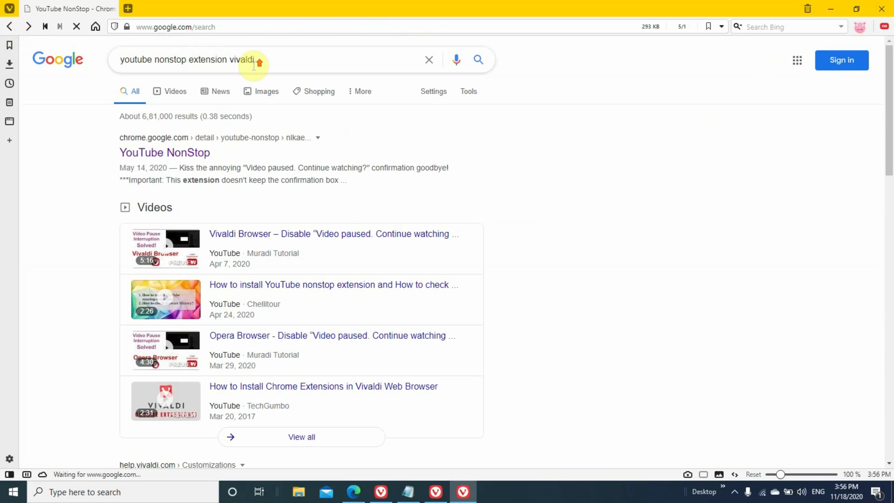
left_click(11, 28)
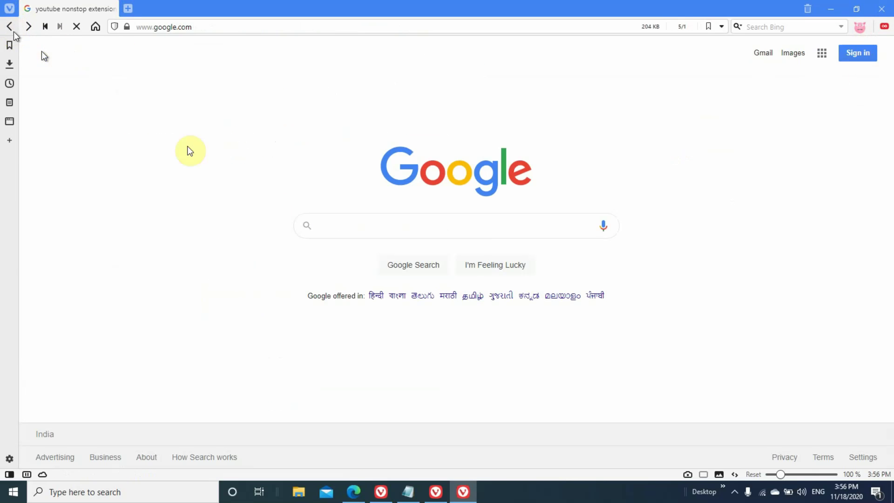
left_click(356, 227)
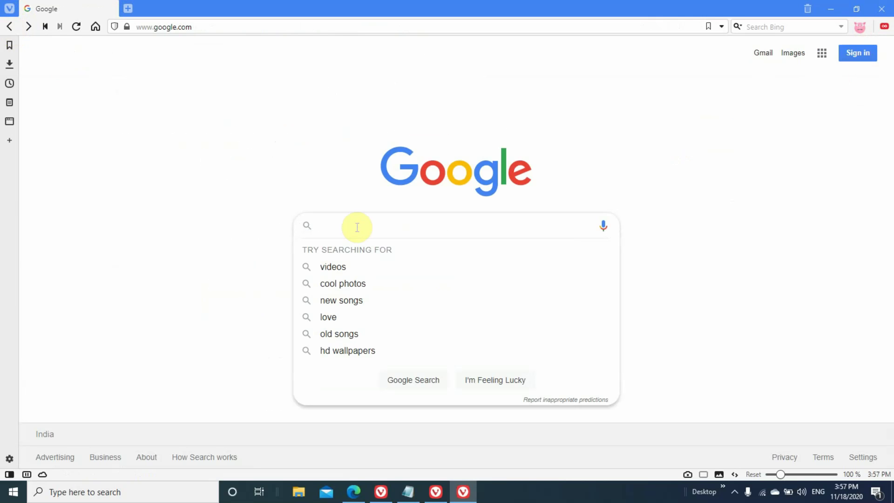
type("Hi")
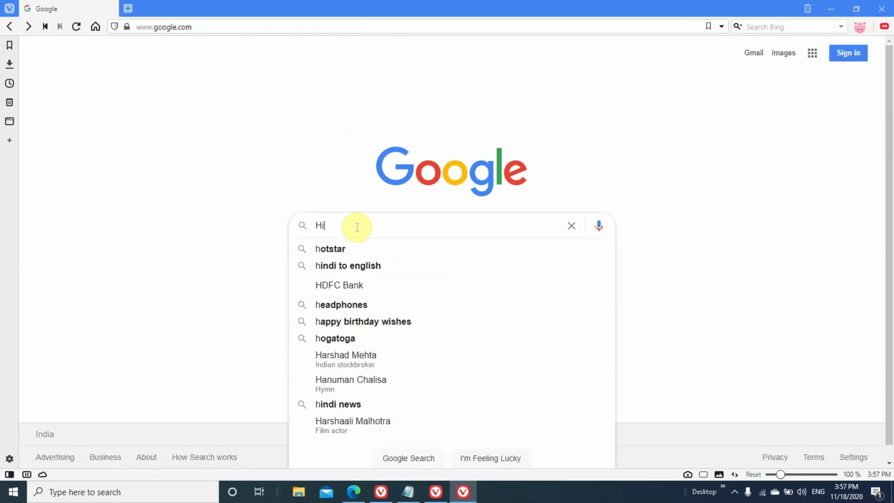
type("s")
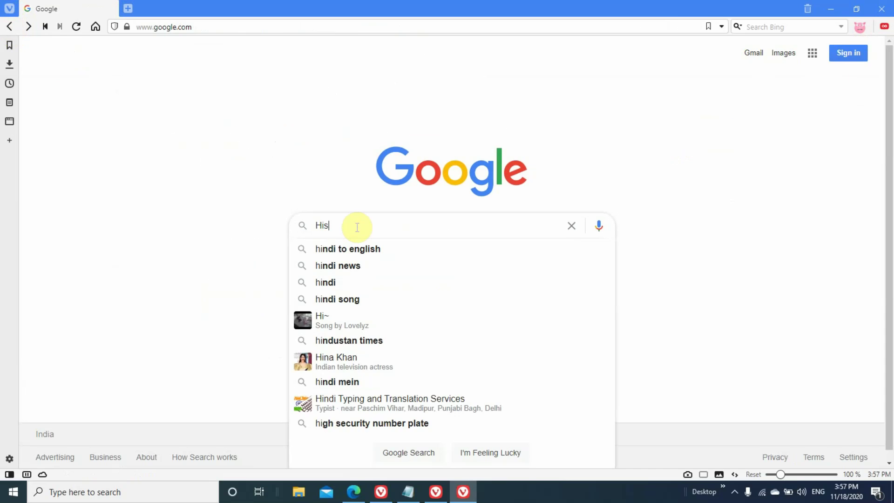
type("tory")
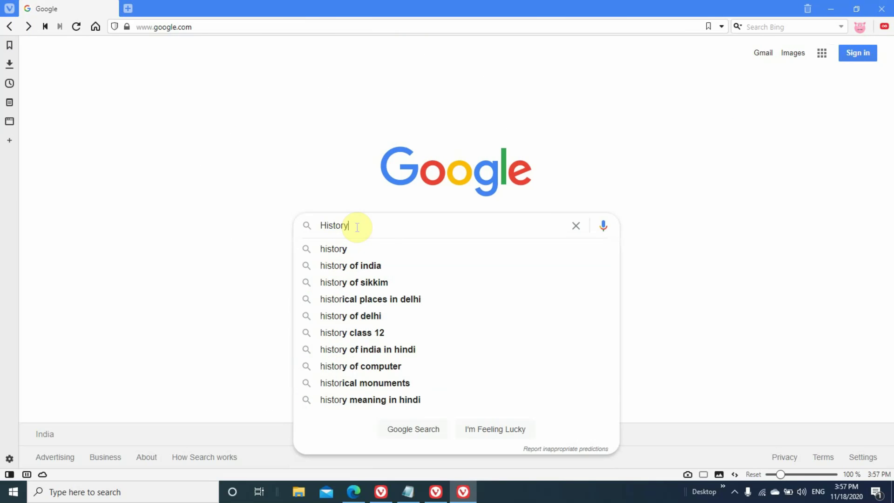
type(" tren")
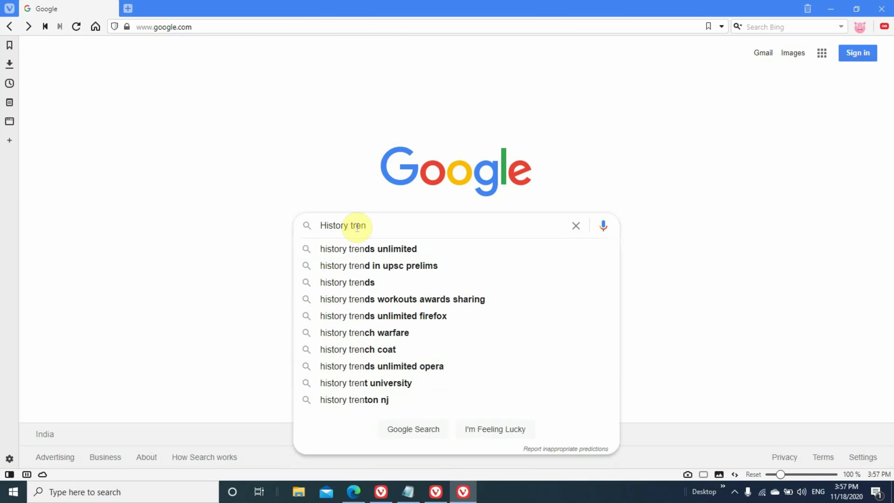
left_click(390, 250)
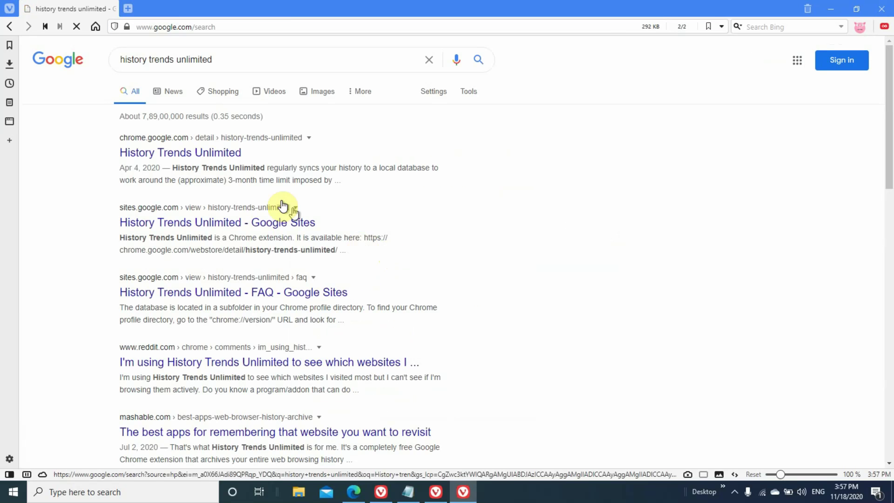
- Open the Chrome Web Store result for History Trends Unlimited and add the extension to the profile
left_click(180, 162)
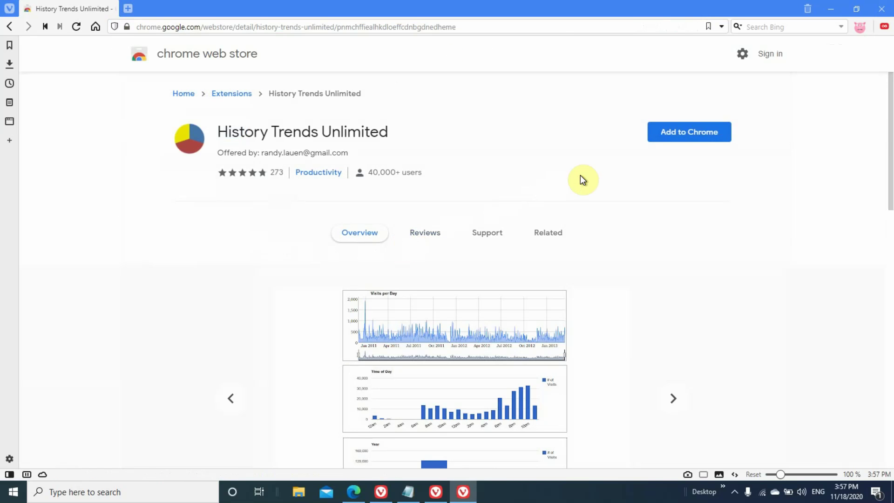
left_click(697, 138)
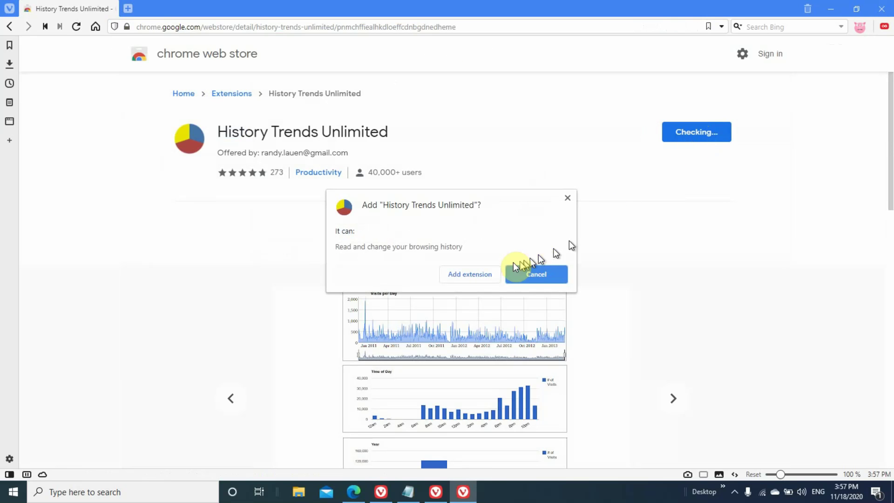
left_click(460, 276)
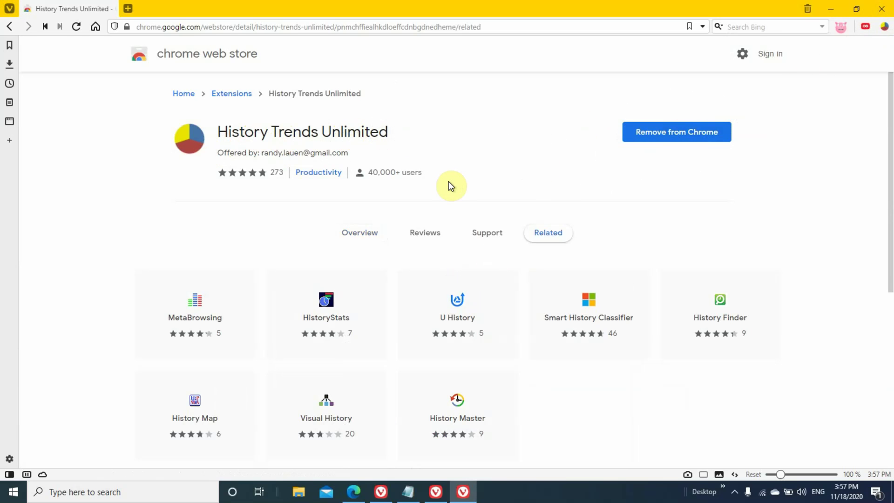
- Minimize the new profile's window, review the topic list in Notepad, and clear the open windows from the desktop
left_click(825, 10)
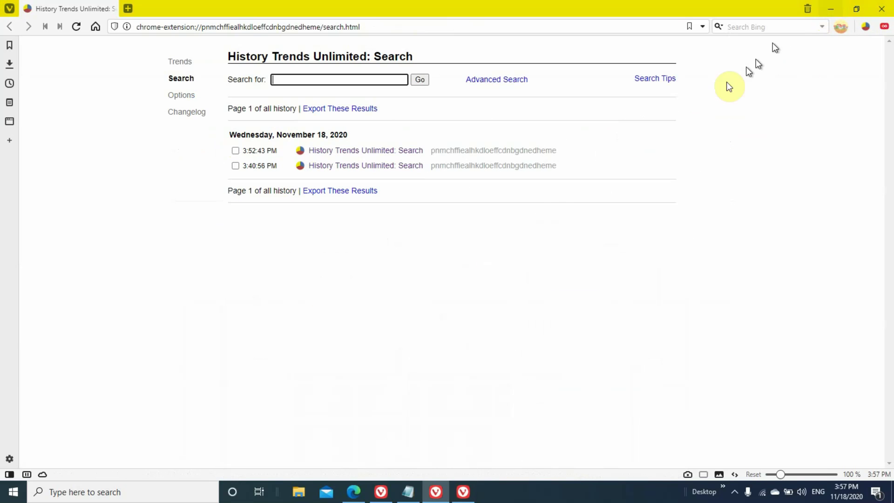
left_click(409, 492)
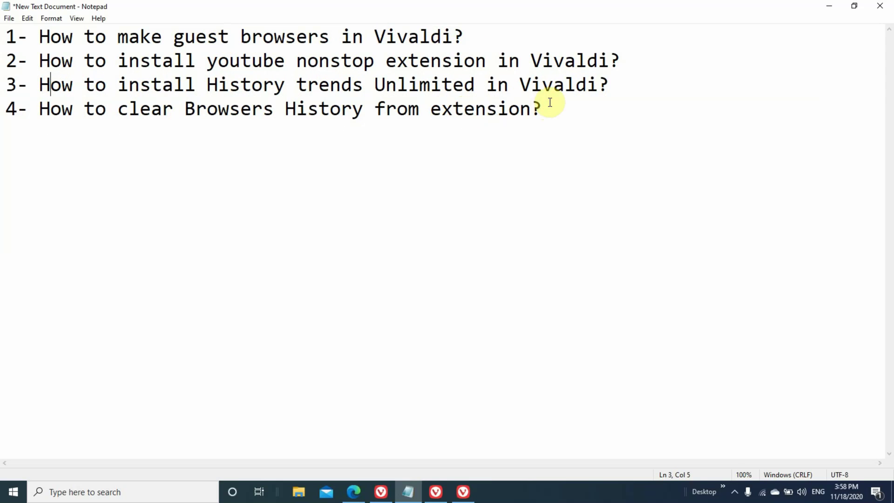
left_click(407, 494)
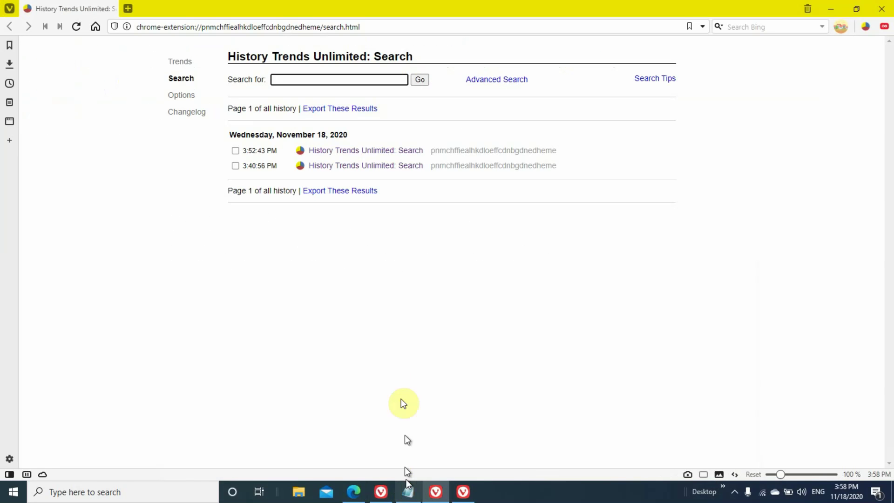
left_click(435, 493)
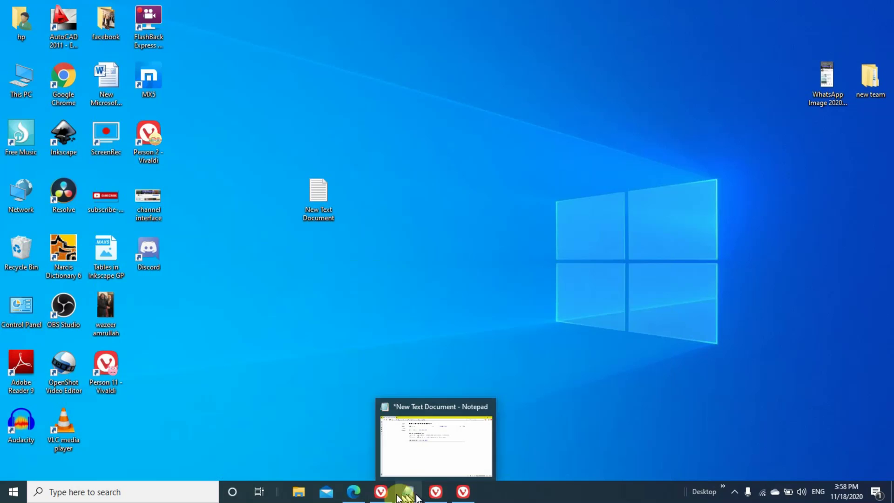
- Switch to the Vivaldi window with the "4 hour" YouTube playlist, decline the sign-in prompt, and minimize the window
left_click(381, 492)
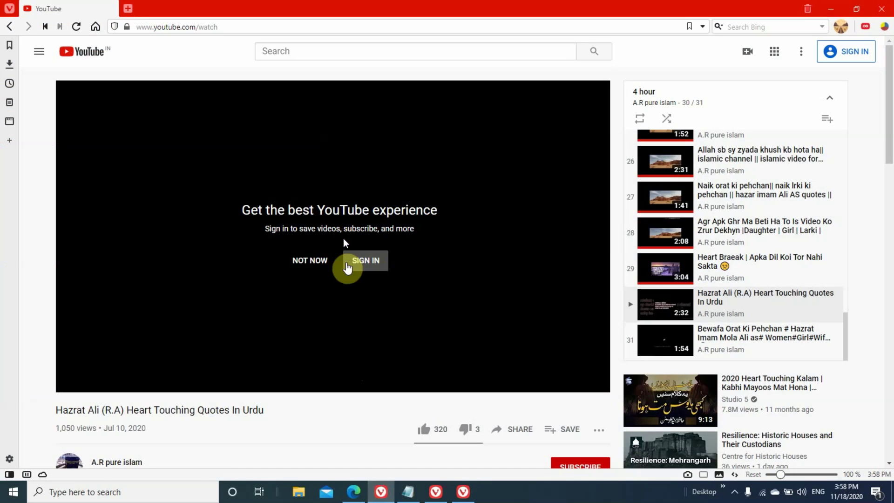
left_click(309, 263)
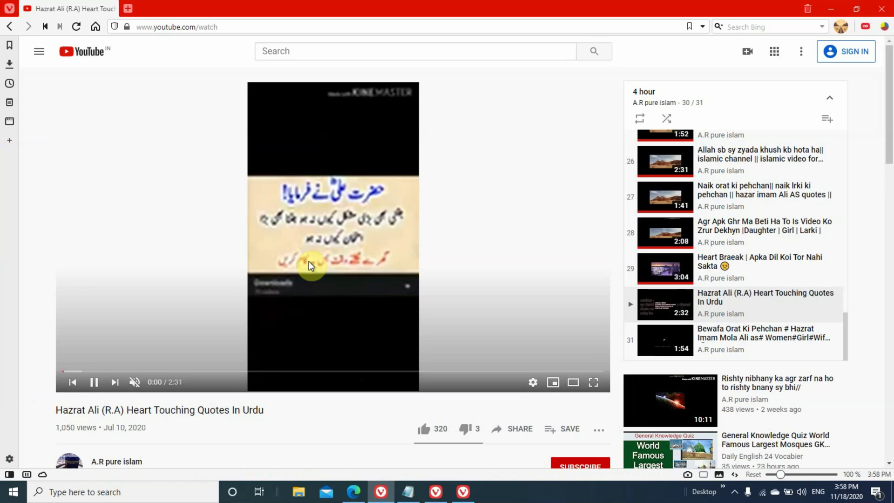
left_click(831, 9)
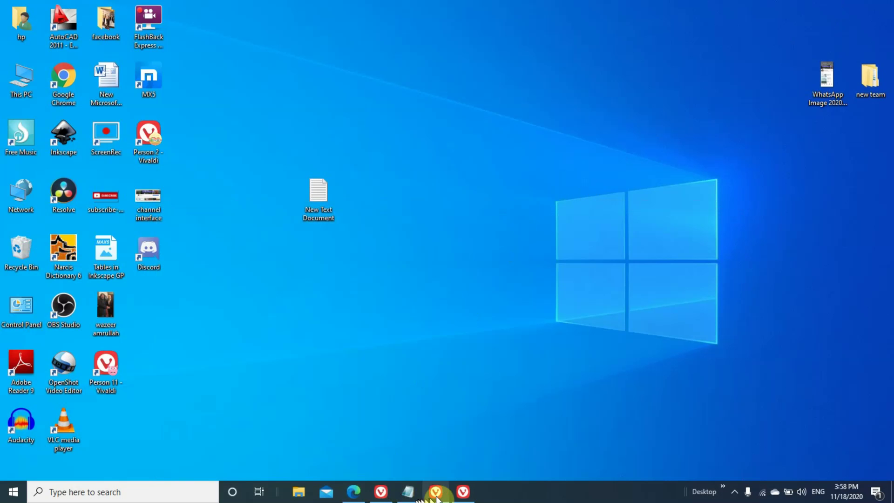
left_click(382, 494)
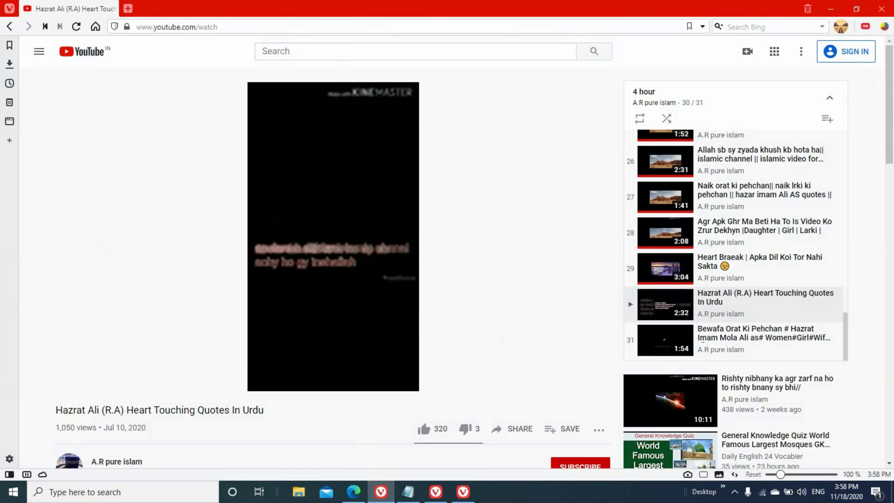
left_click(832, 7)
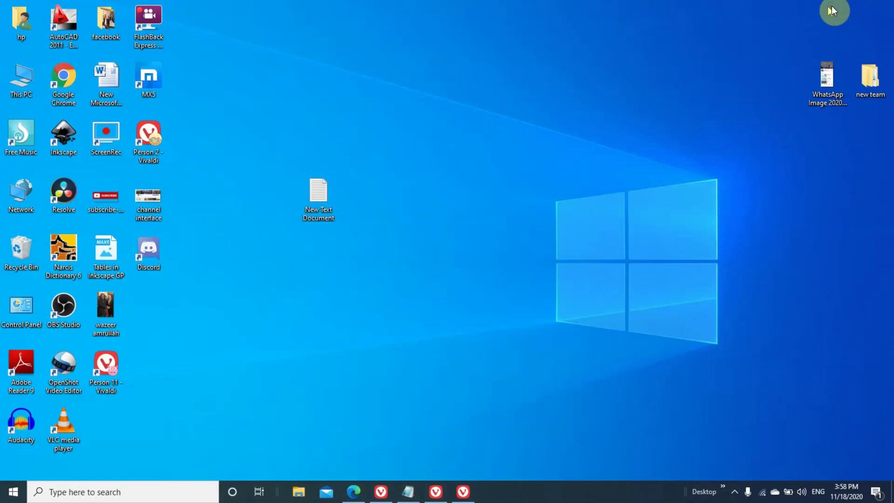
- In the Vivaldi window showing History Trends Unlimited, open youtube.com and dismiss the YouTube Premium banner
left_click(436, 492)
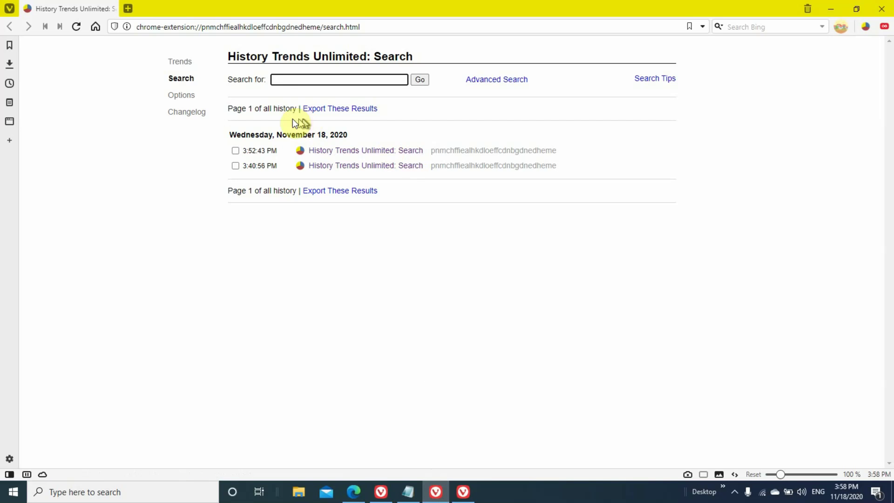
left_click(182, 28)
type("you")
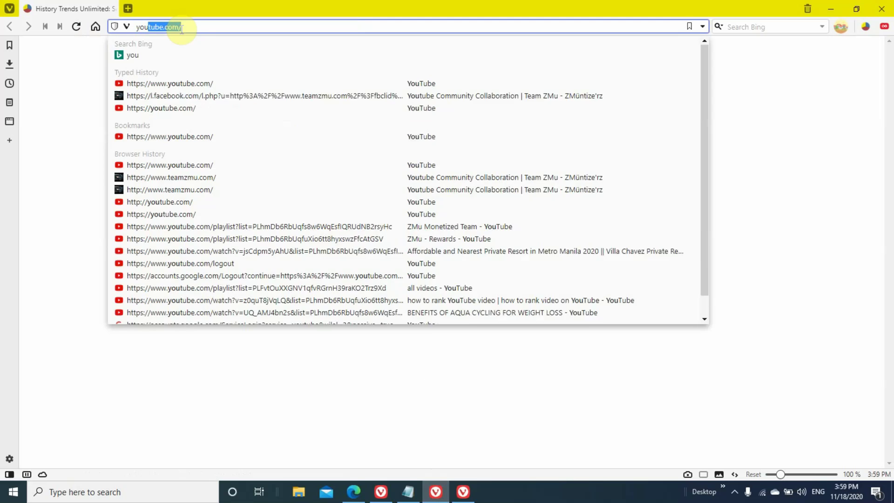
key("Escape")
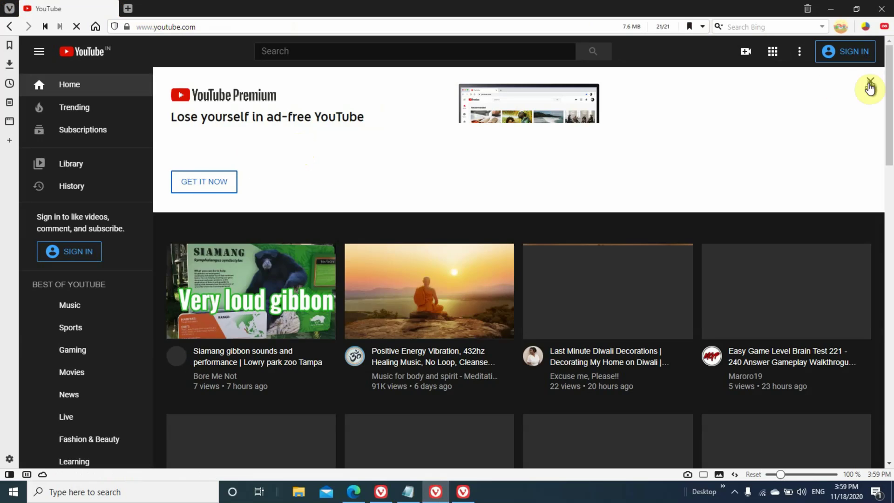
left_click(870, 82)
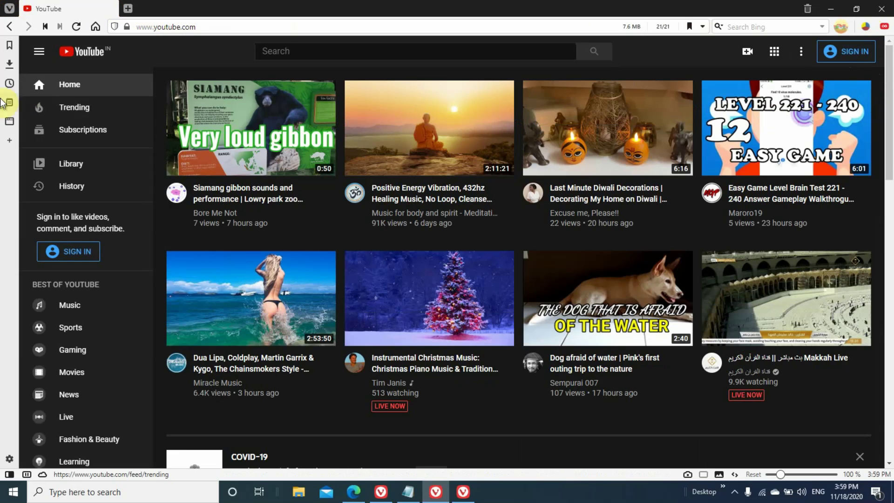
- View the browser's own history and bookmarks lists beside the YouTube page, and close them again
left_click(9, 84)
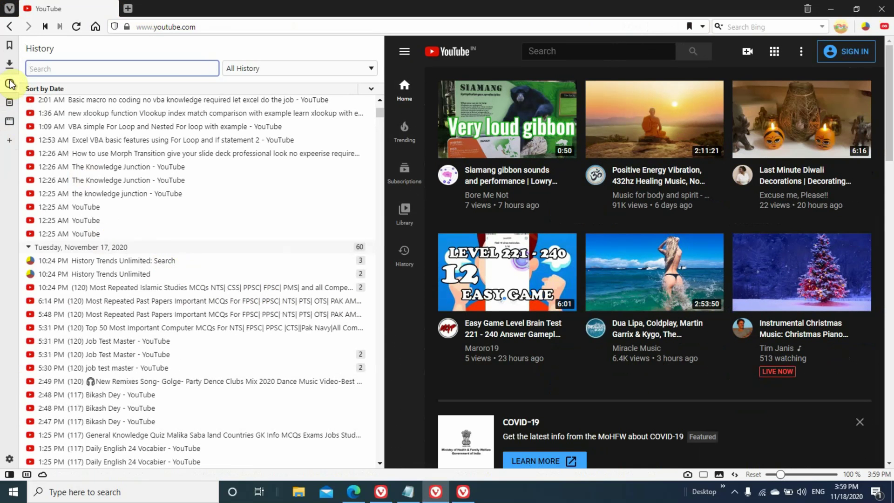
left_click(9, 45)
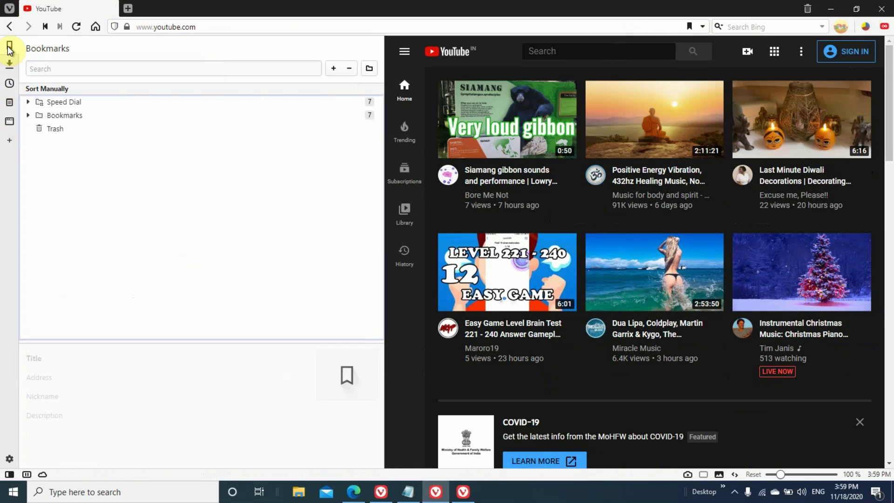
left_click(8, 46)
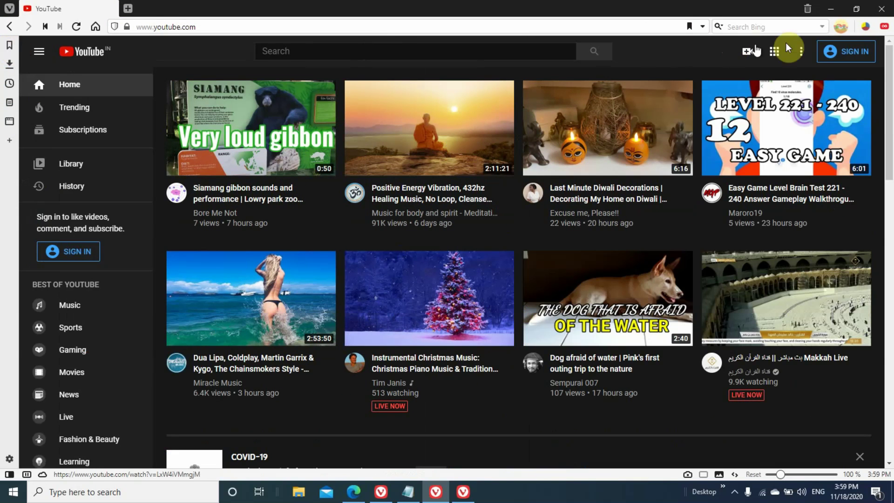
- Open the History Trends Unlimited extension in this profile and show its Search page of visited pages
left_click(866, 28)
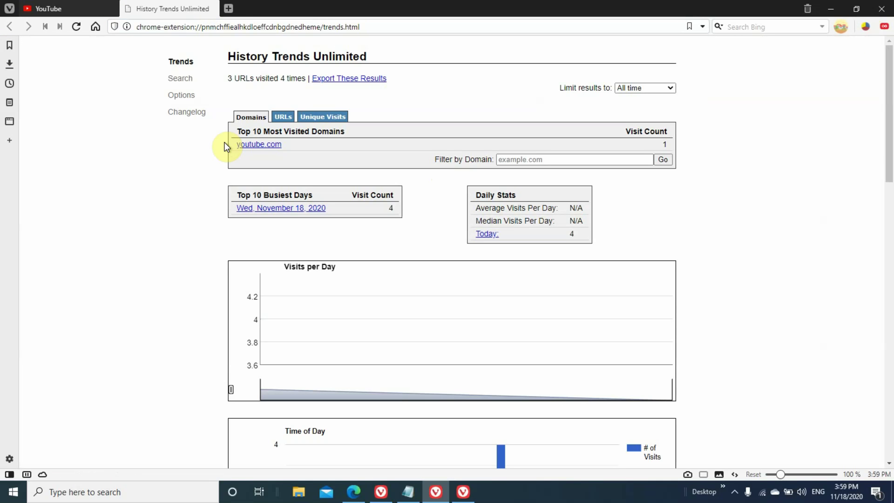
left_click(181, 80)
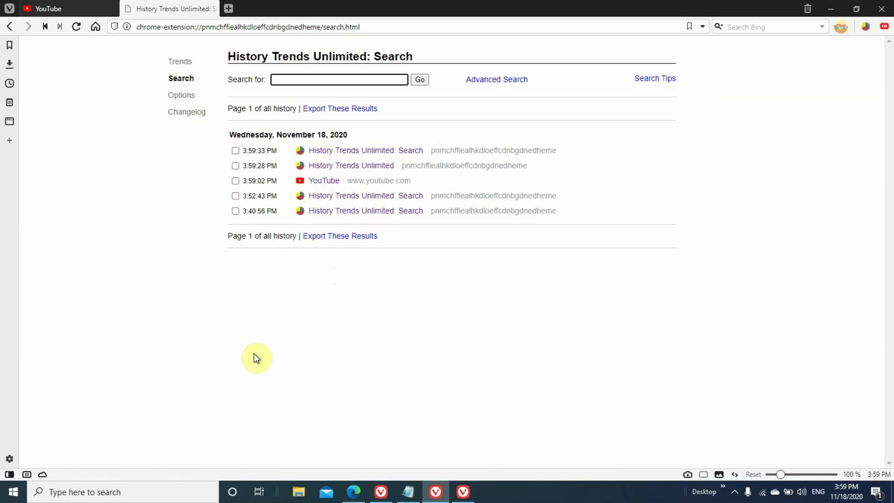
- Switch to the Vivaldi window with the "4 hour" playlist, open History Trends Unlimited, and review the visited pages on its Search page
left_click(381, 494)
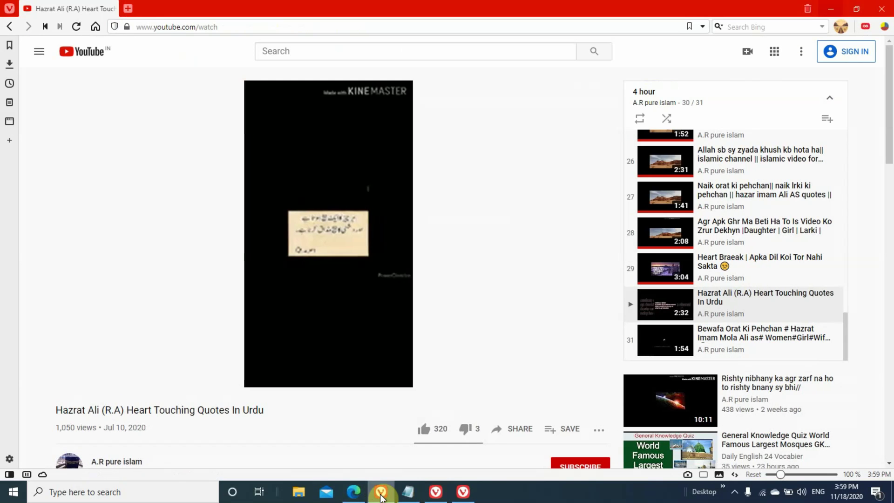
left_click(884, 28)
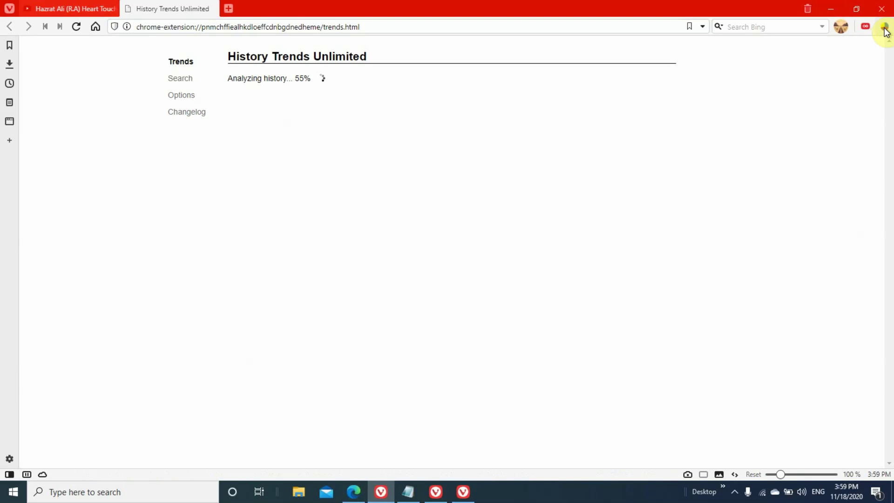
left_click(178, 82)
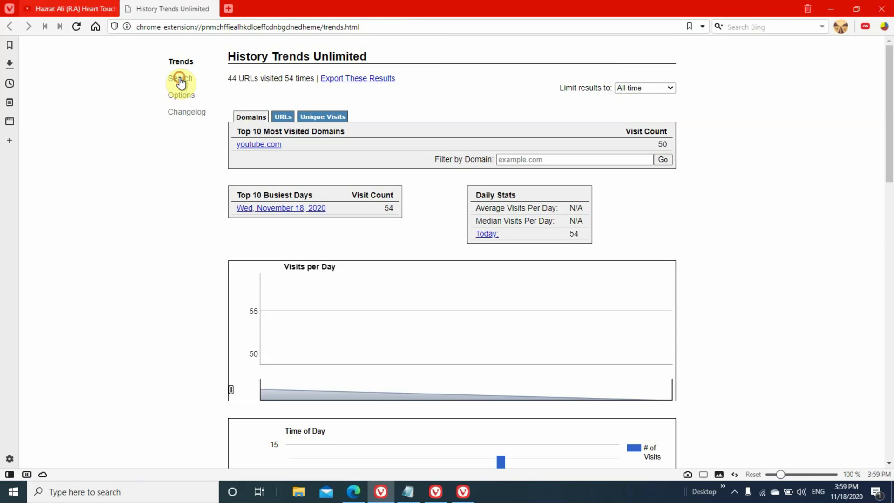
scroll(348, 269, "down", 15)
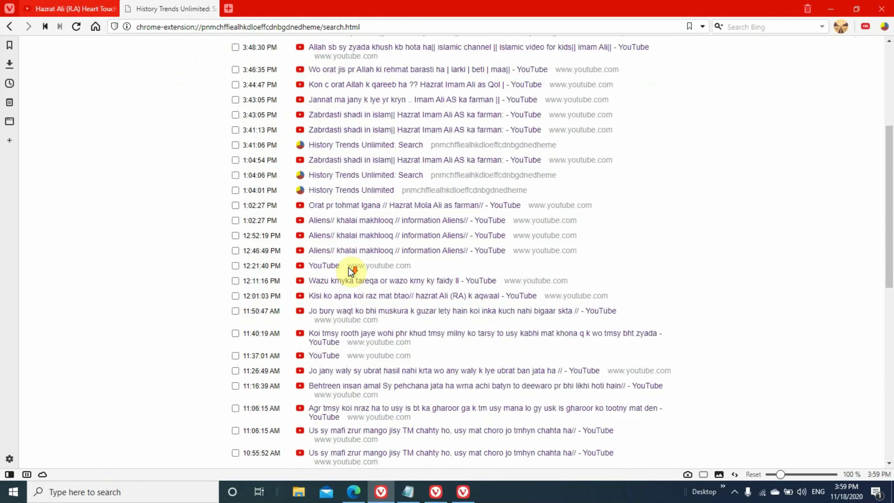
scroll(349, 272, "up", 12)
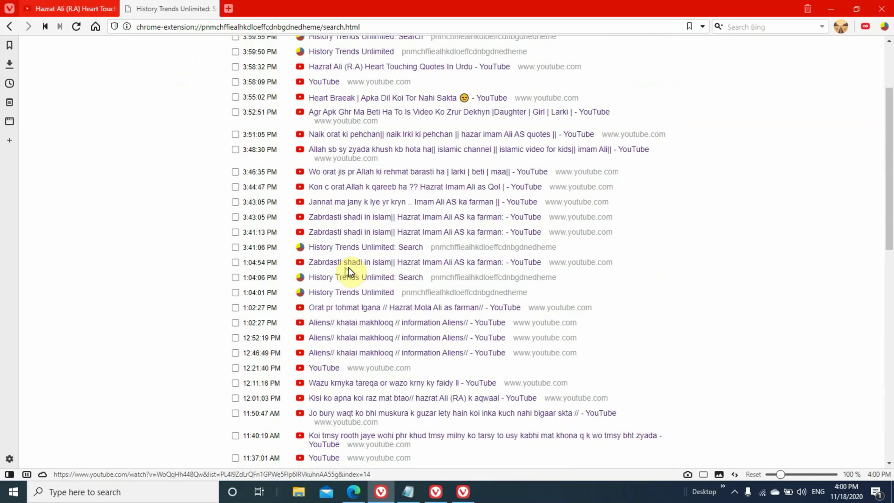
scroll(314, 233, "up", 3)
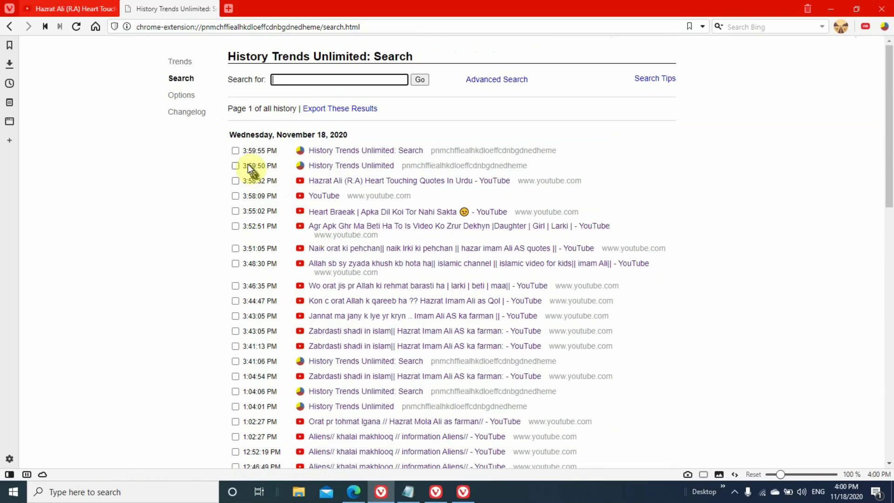
- Select the whole range of history entries, from the 3:59:55 PM visit to the 12:30:36 AM visit
left_click(236, 151)
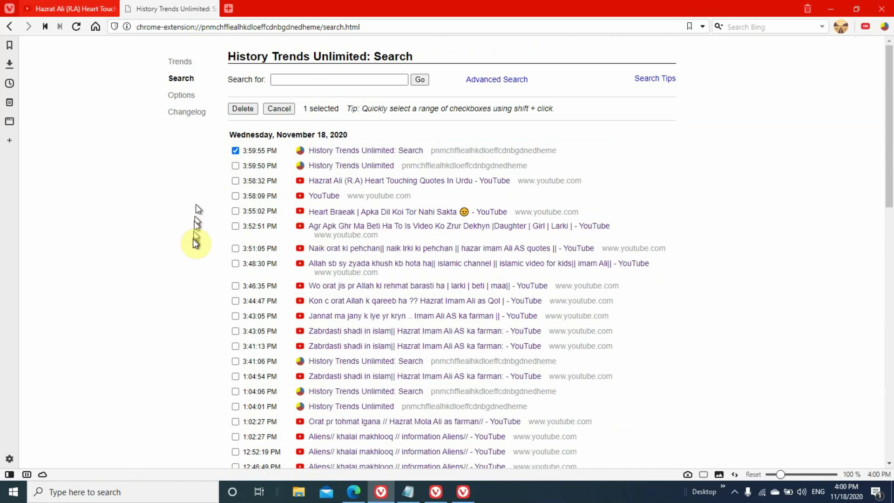
scroll(194, 242, "down", 6)
scroll(193, 239, "down", 8)
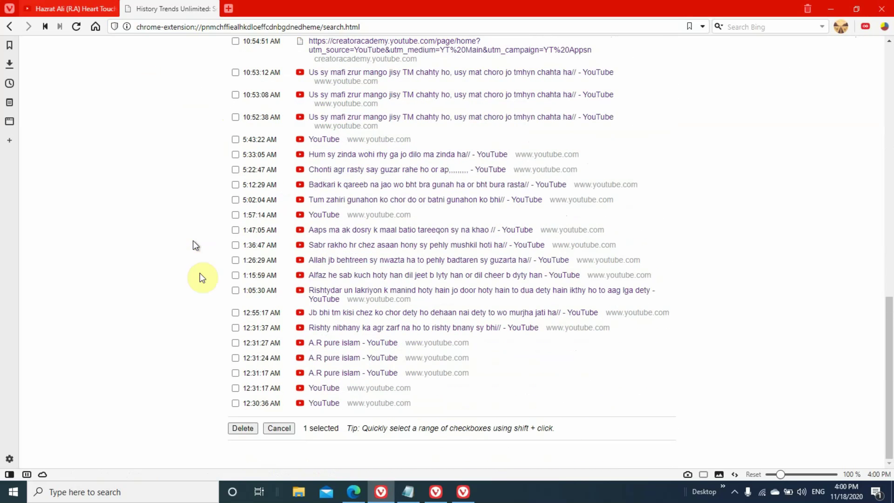
left_click(236, 403, "shift")
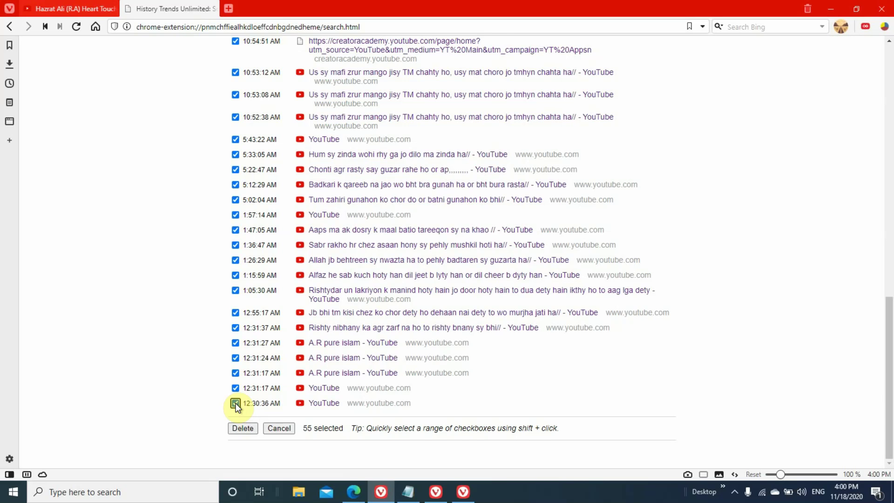
scroll(281, 321, "up", 15)
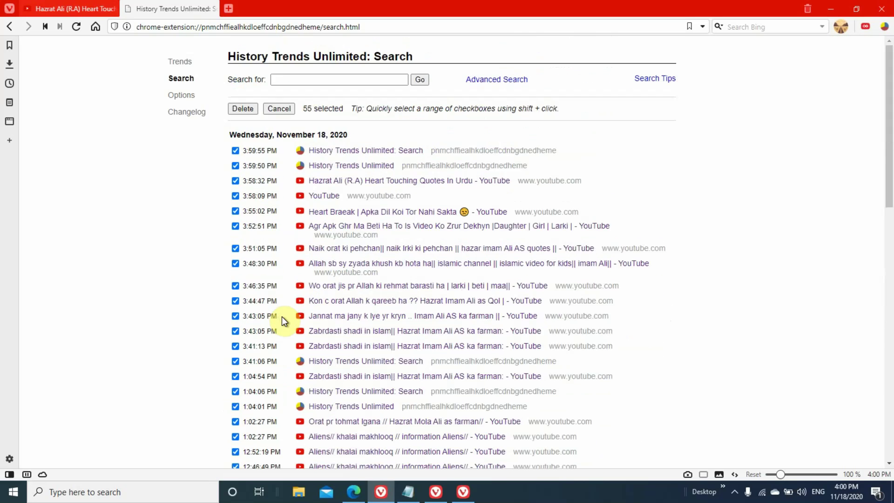
scroll(281, 317, "down", 15)
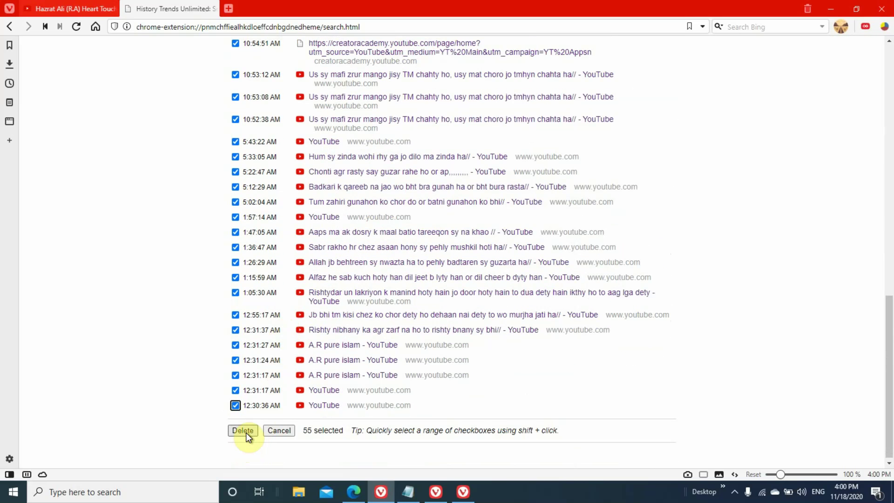
scroll(246, 432, "up", 15)
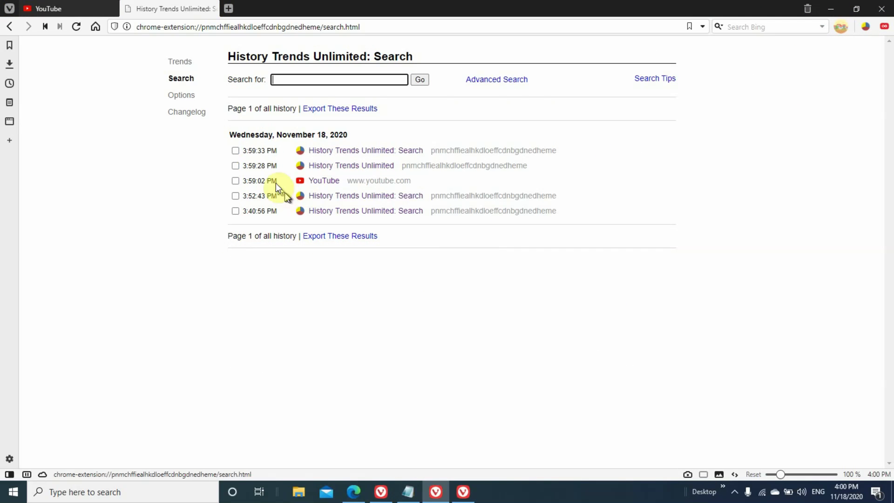
- In the Vivaldi window with the plain YouTube tab, select all entries from 3:59:33 PM to 3:40:56 PM and delete them, confirming the removal
left_click(235, 151)
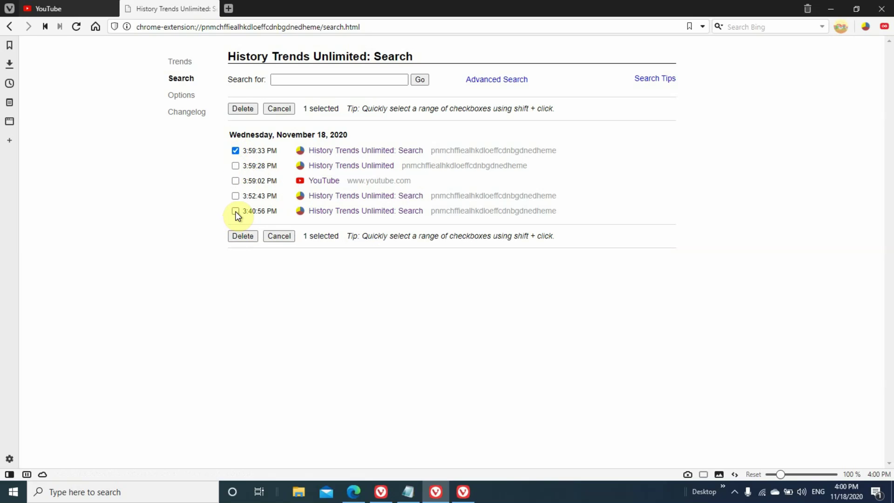
key("shift")
left_click(235, 212, "shift")
left_click(244, 239)
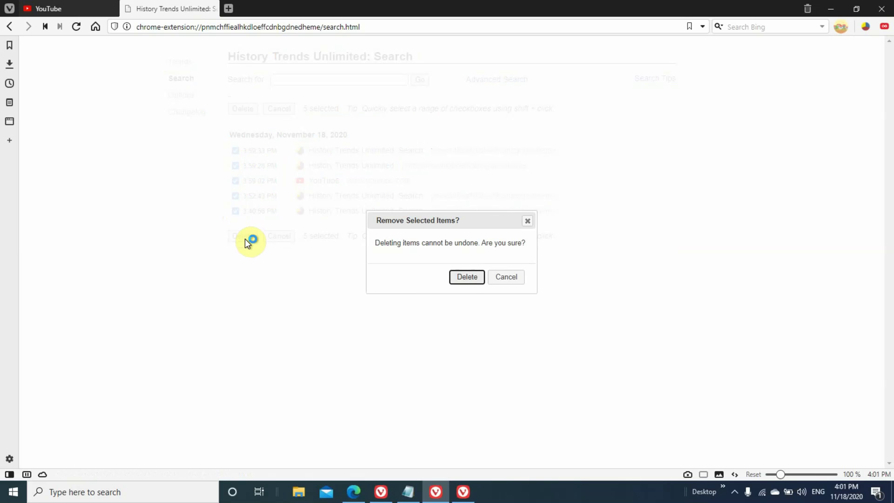
left_click(465, 282)
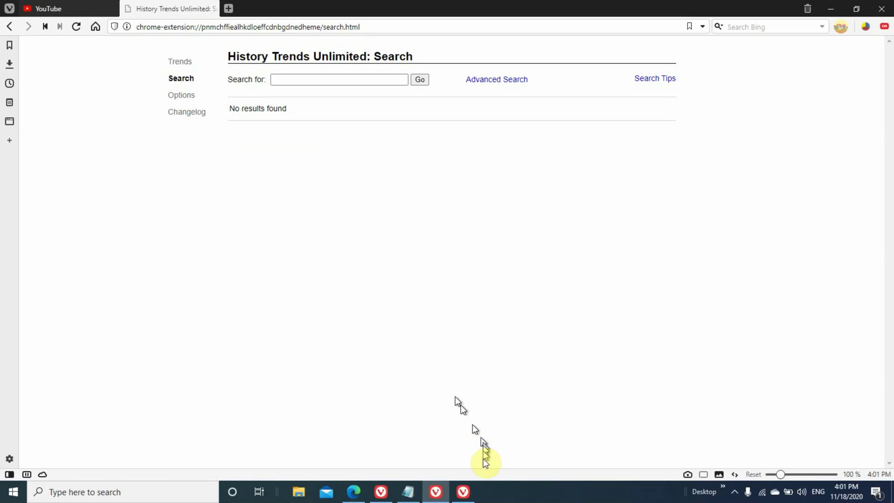
- Minimize the Vivaldi window and bring up the available actions for the FlashBack Express Recorder shortcut on the desktop
left_click(827, 12)
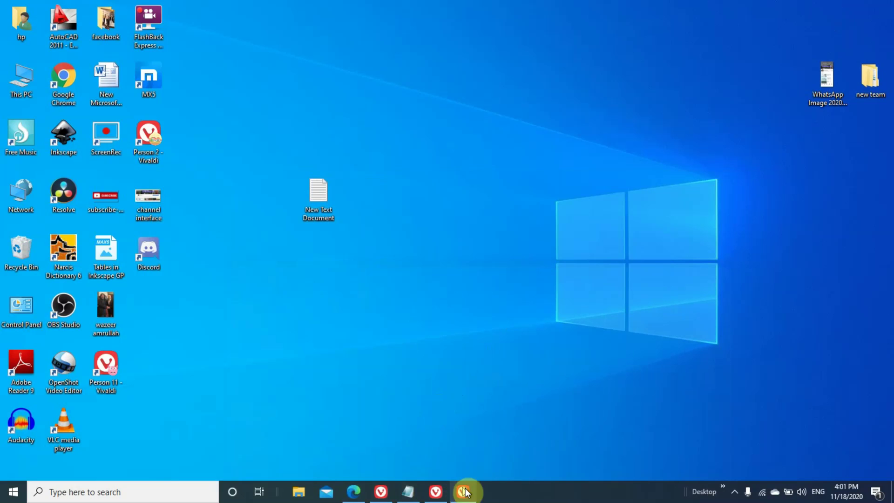
right_click(152, 16)
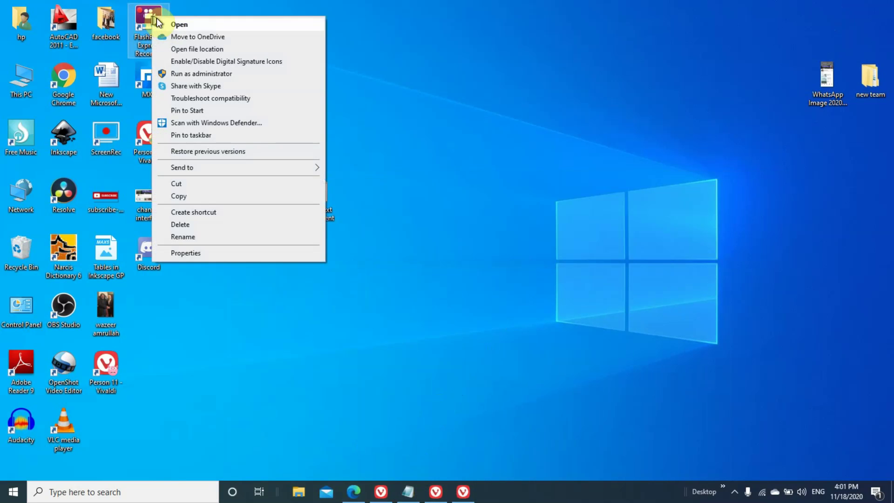